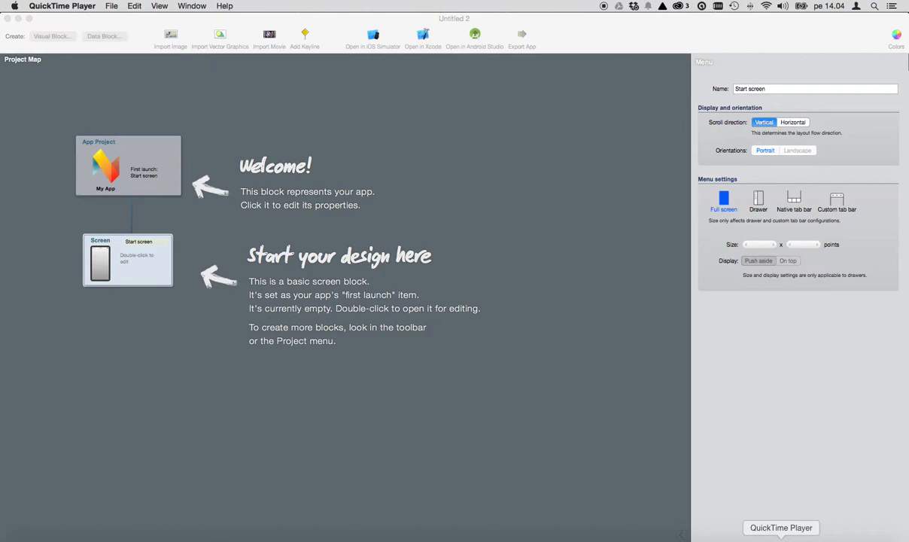
- Name the app project Storyline in its app settings
{"action": "left_click", "coordinate": [565, 330]}
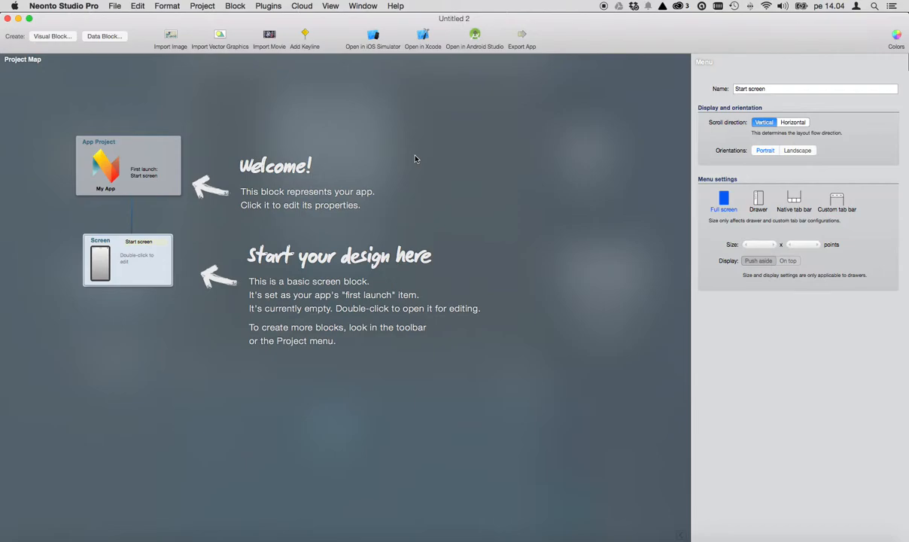
{"action": "left_click", "coordinate": [148, 175]}
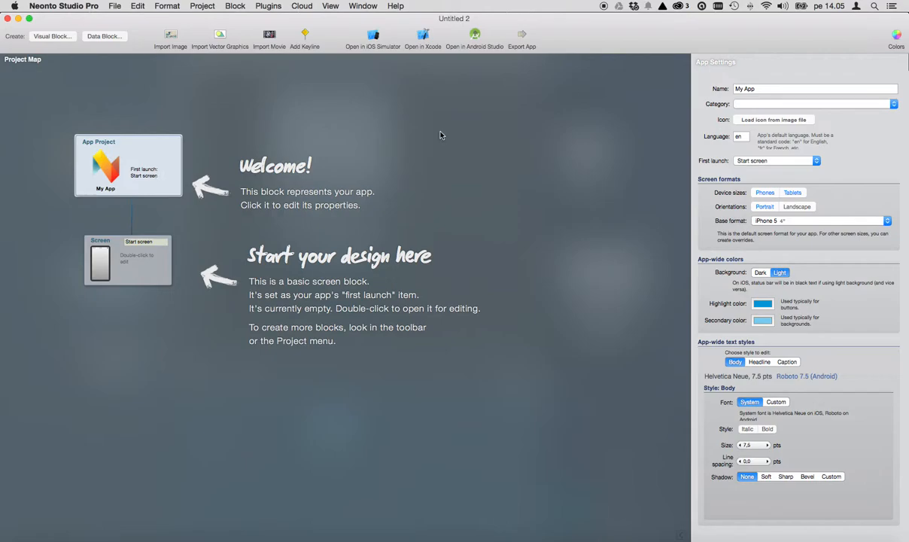
{"action": "left_click", "coordinate": [761, 90]}
{"action": "type", "text": "S"}
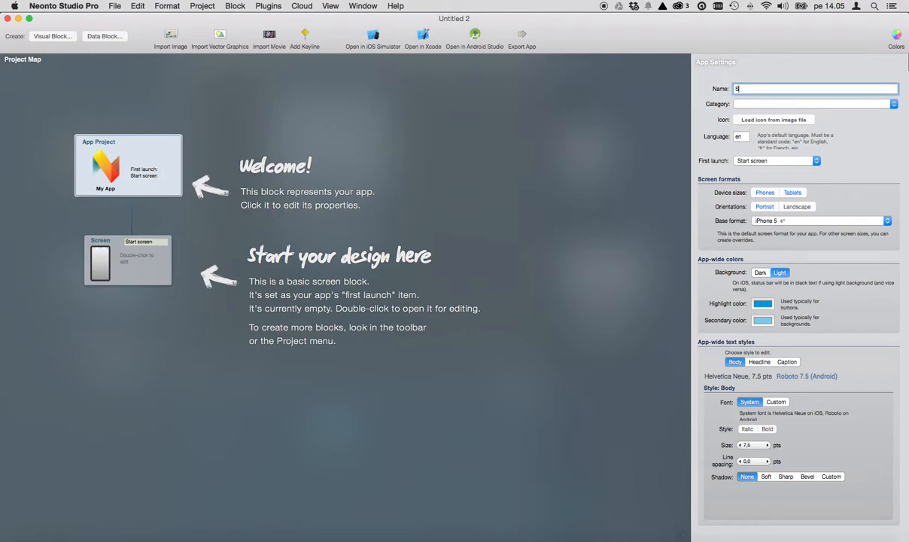
{"action": "type", "text": "toryline"}
{"action": "key", "text": "Return"}
- Create a Storyline block below the Start screen block and name it StorylinePhotos
{"action": "left_click", "coordinate": [142, 269]}
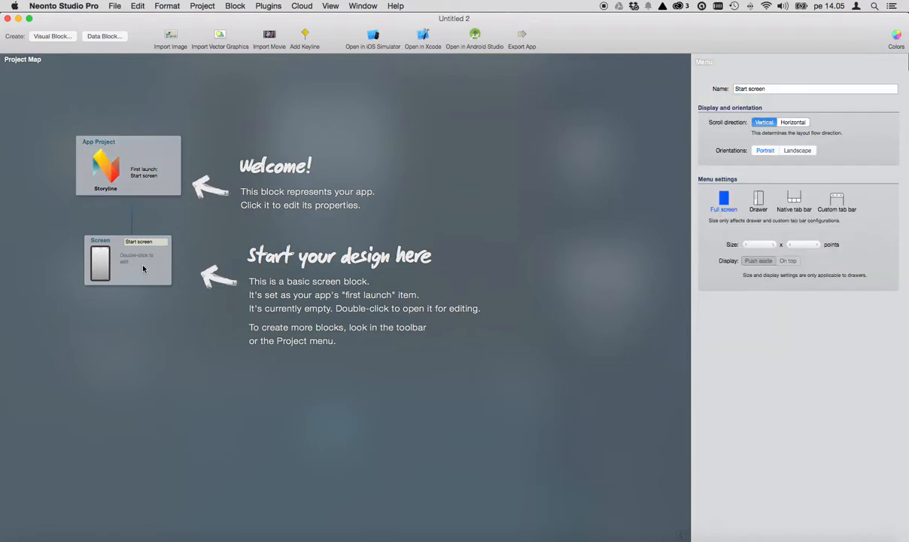
{"action": "left_click", "coordinate": [63, 38]}
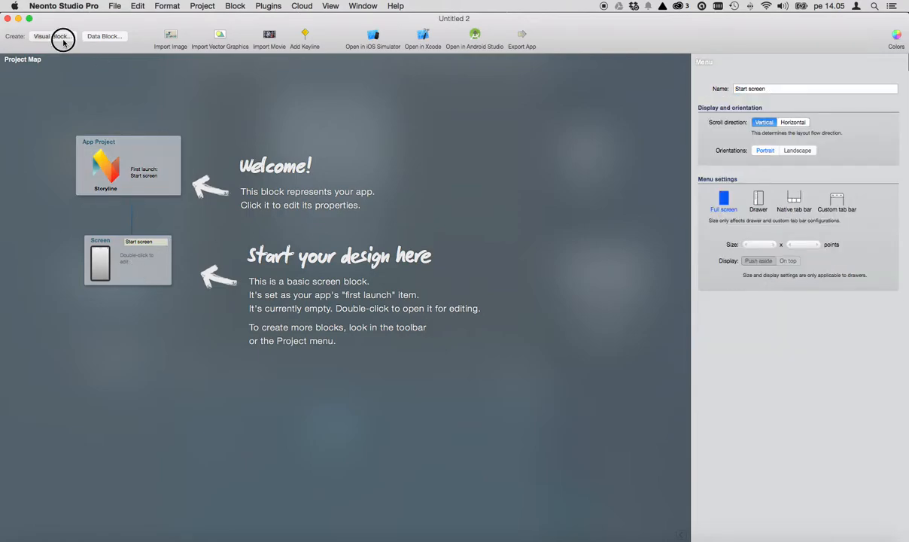
{"action": "left_click", "coordinate": [55, 182]}
{"action": "left_click_drag", "start_coordinate": [83, 464], "coordinate": [156, 320]}
{"action": "left_click", "coordinate": [159, 308]}
{"action": "type", "text": "StorylinePhotos"}
{"action": "key", "text": "Return"}
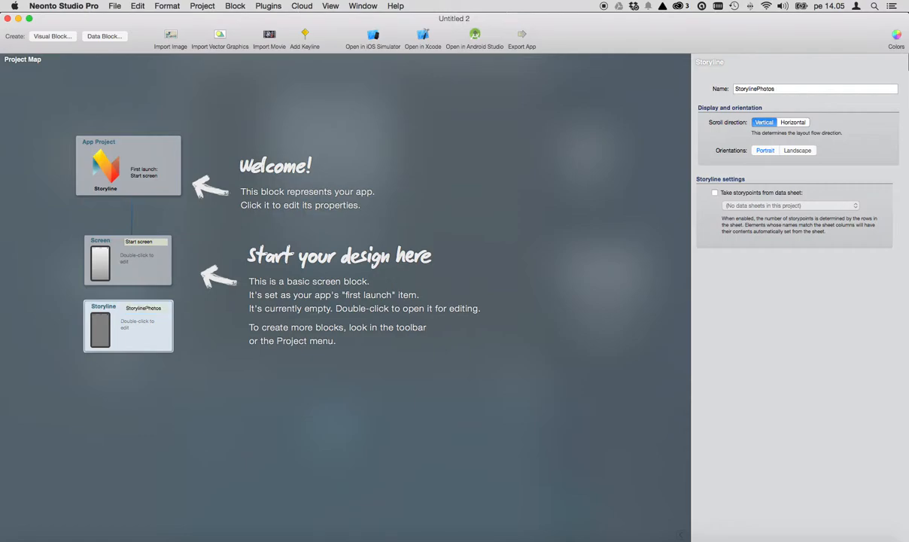
- Open the Start screen block for editing and import IMG_1192.jpg from Sample-photos as a full-screen image
{"action": "left_click", "coordinate": [102, 260]}
{"action": "double_click", "coordinate": [106, 255]}
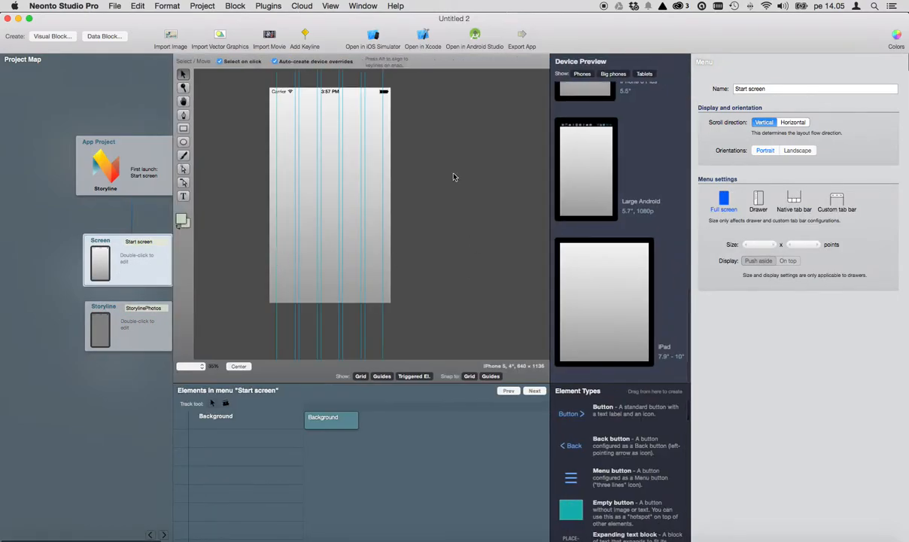
{"action": "left_click", "coordinate": [165, 35]}
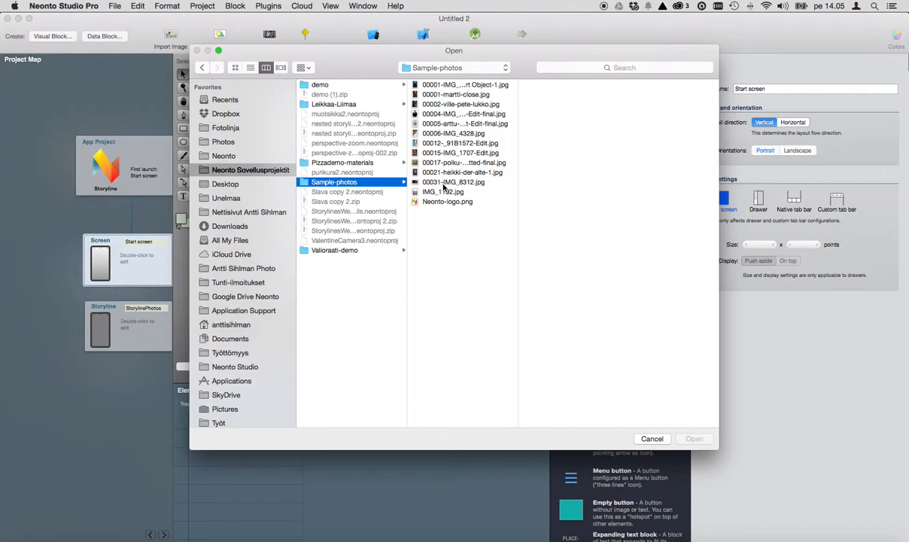
{"action": "left_click", "coordinate": [444, 191]}
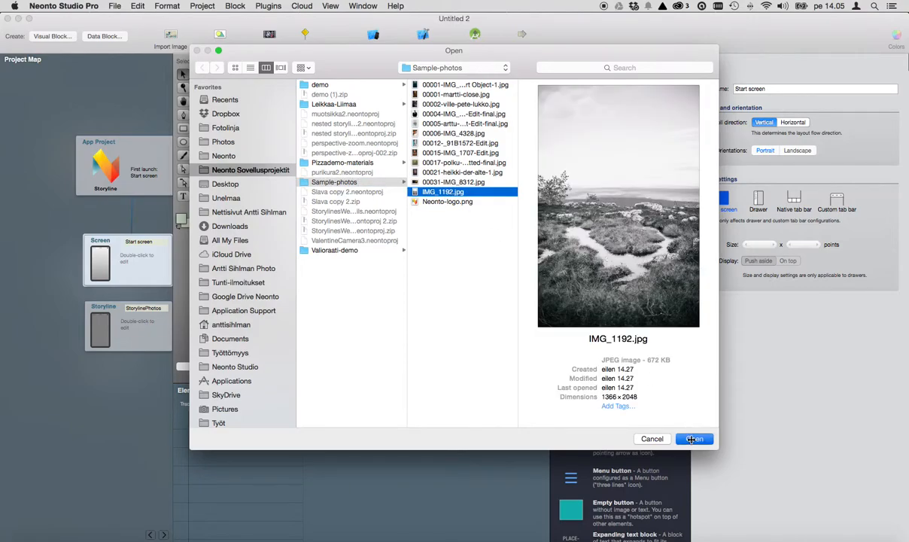
{"action": "left_click", "coordinate": [692, 439]}
{"action": "left_click", "coordinate": [522, 110]}
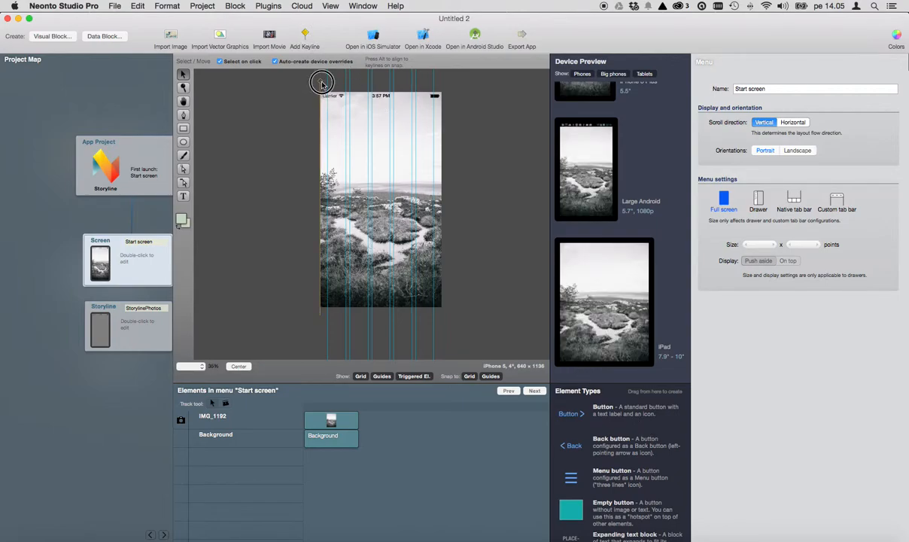
- Position a vertical keyline from the middle of the Start screen and place a standard button over it
{"action": "left_click", "coordinate": [319, 81]}
{"action": "left_click", "coordinate": [779, 142]}
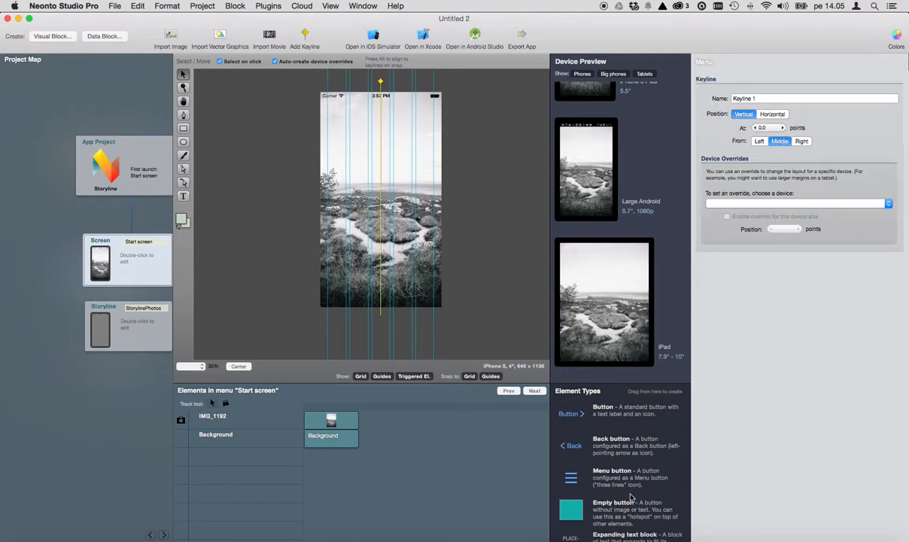
{"action": "left_click_drag", "start_coordinate": [618, 413], "coordinate": [388, 181]}
- Align the new button's left edge to Keyline 1 instead of the screen
{"action": "left_click", "coordinate": [820, 63]}
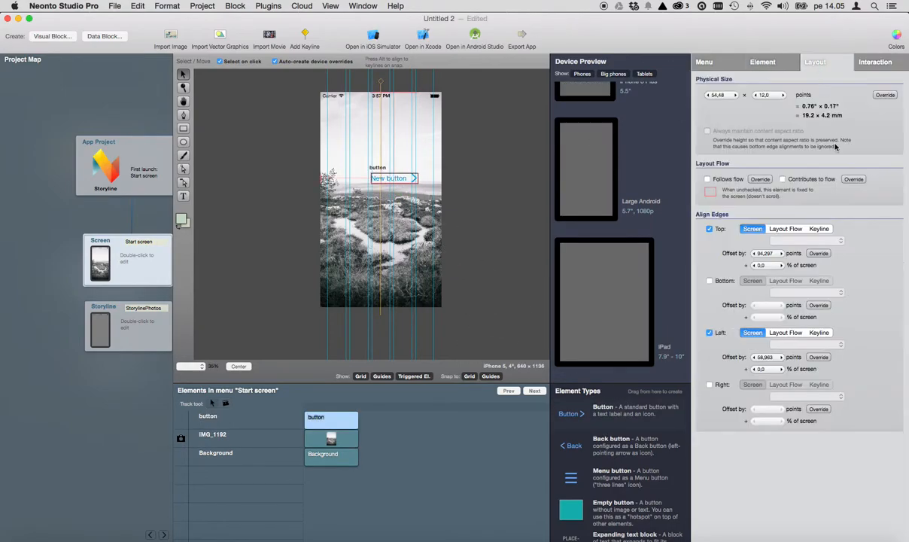
{"action": "left_click", "coordinate": [818, 333]}
{"action": "left_click", "coordinate": [830, 345]}
{"action": "left_click", "coordinate": [829, 344]}
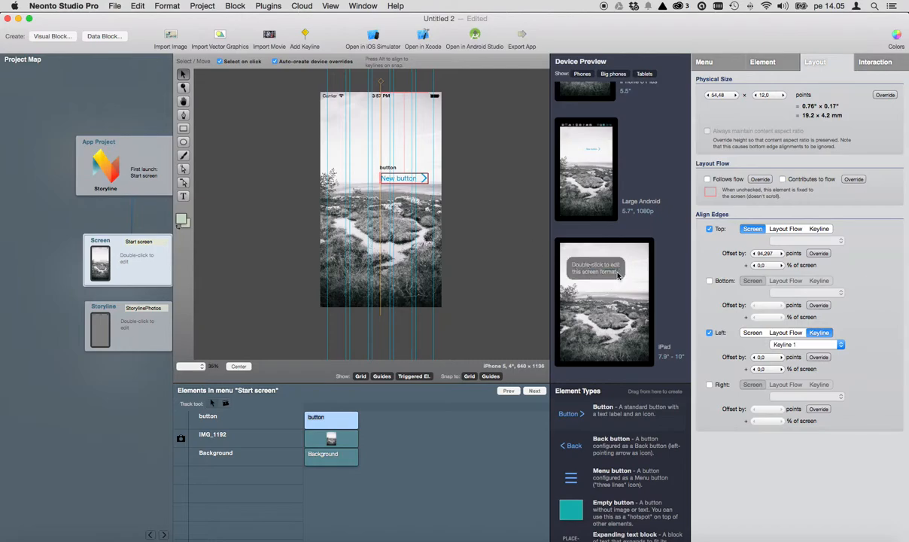
- Offset the button's left edge by -27 points from the keyline and check its placement in the device previews
{"action": "left_click", "coordinate": [754, 357]}
{"action": "left_click", "coordinate": [754, 357]}
{"action": "left_click", "coordinate": [754, 357]}
{"action": "left_click", "coordinate": [753, 357]}
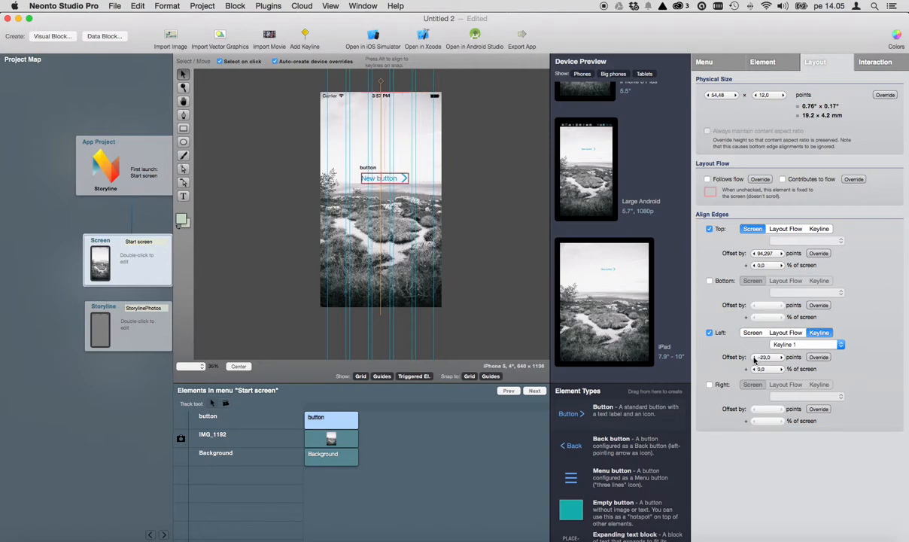
{"action": "left_click", "coordinate": [754, 358]}
{"action": "left_click", "coordinate": [754, 357]}
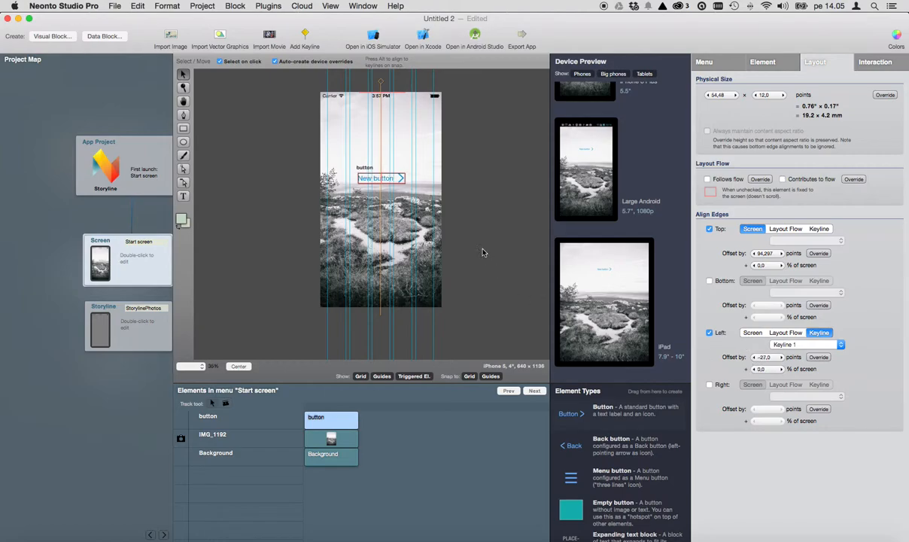
{"action": "scroll", "coordinate": [604, 291], "scroll_direction": "down", "scroll_amount": 1}
{"action": "scroll", "coordinate": [601, 238], "scroll_direction": "up", "scroll_amount": 5}
{"action": "scroll", "coordinate": [601, 237], "scroll_direction": "down", "scroll_amount": 5}
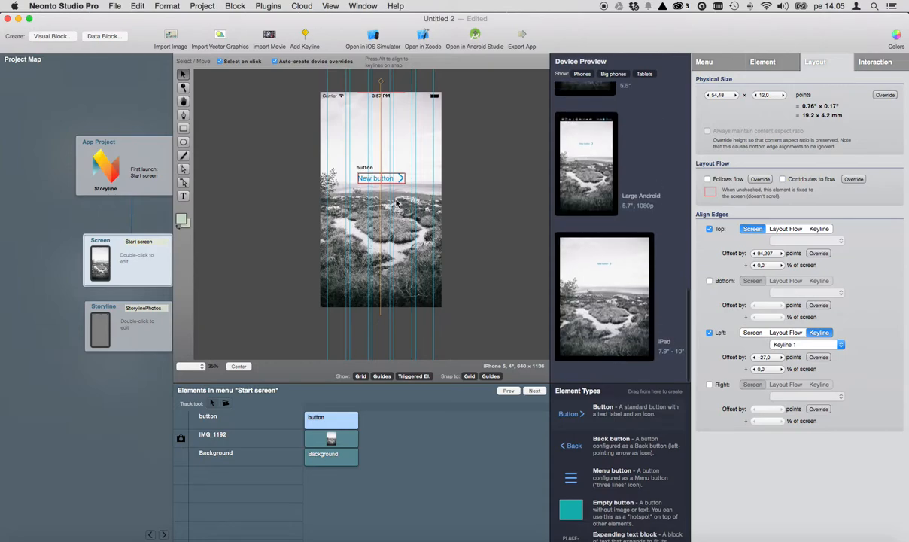
- Change the button's text to Storyline Photos and widen the button to about 67 points so the label fits
{"action": "left_click", "coordinate": [762, 62]}
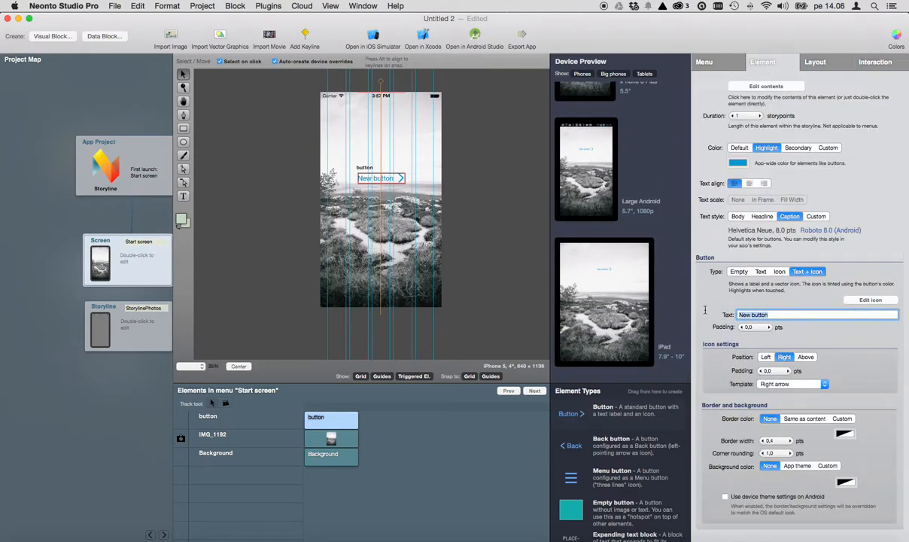
{"action": "type", "text": "Sl"}
{"action": "key", "text": "Return"}
{"action": "left_click_drag", "start_coordinate": [404, 181], "coordinate": [418, 182]}
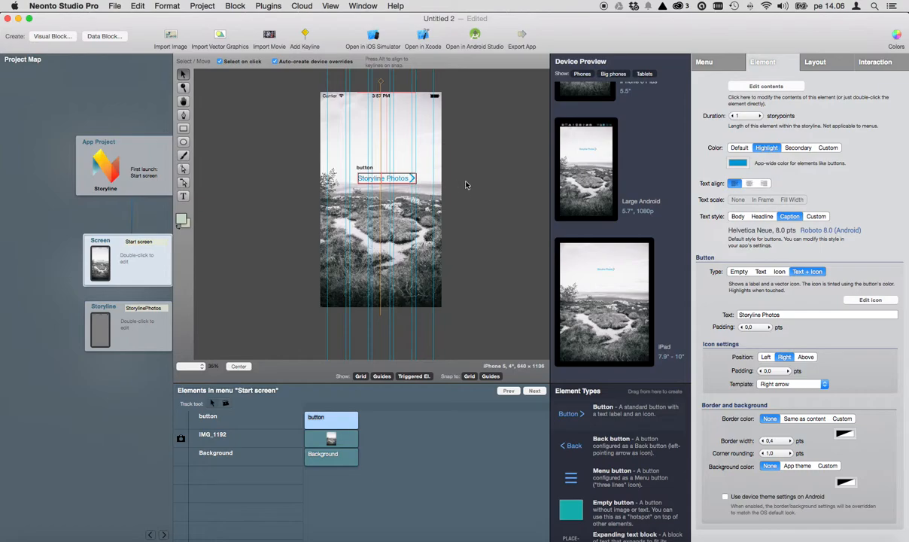
- Set the button's left edge offset from Keyline 1 to -34 points
{"action": "left_click", "coordinate": [833, 65]}
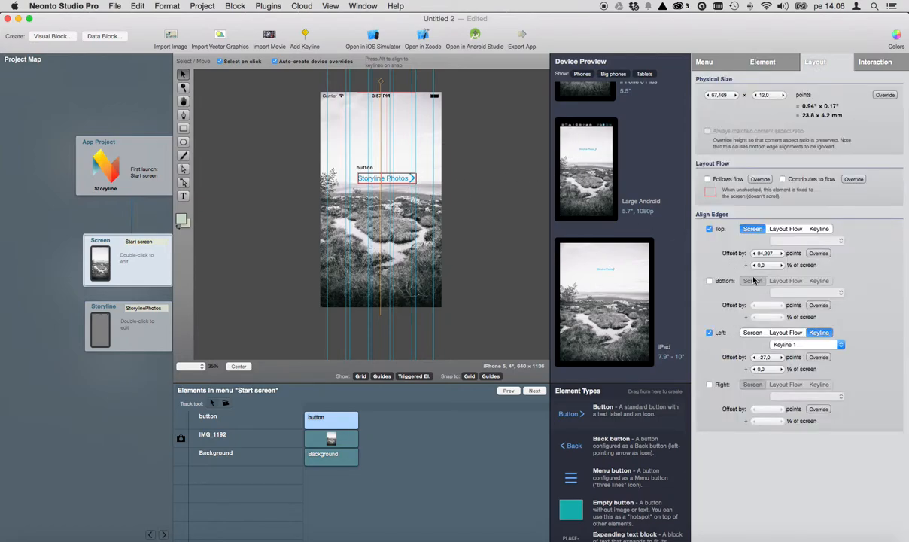
{"action": "left_click", "coordinate": [753, 358]}
{"action": "left_click", "coordinate": [753, 359]}
{"action": "left_click", "coordinate": [753, 359]}
{"action": "left_click", "coordinate": [753, 359]}
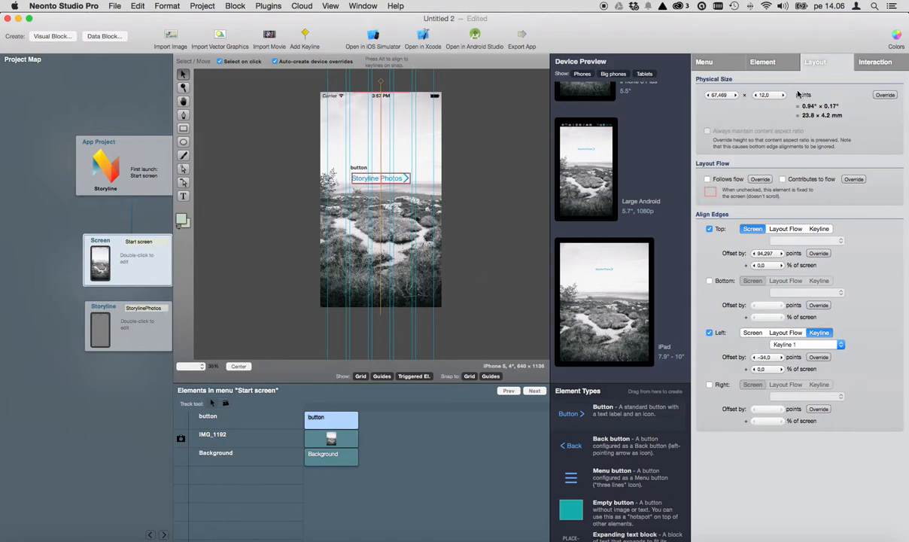
- Make a tap on the Storyline Photos button go to the StorylinePhotos block
{"action": "left_click", "coordinate": [874, 61]}
{"action": "left_click", "coordinate": [708, 98]}
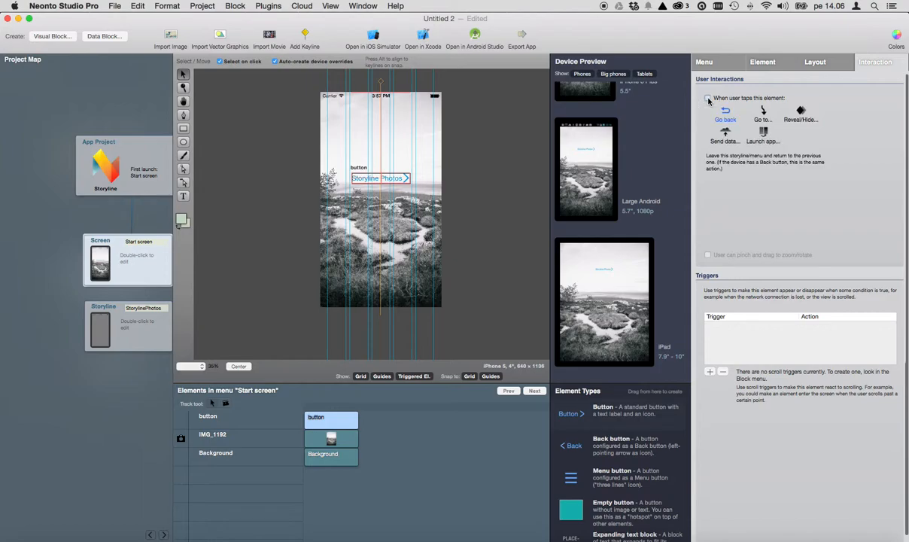
{"action": "left_click", "coordinate": [763, 111]}
{"action": "left_click", "coordinate": [764, 157]}
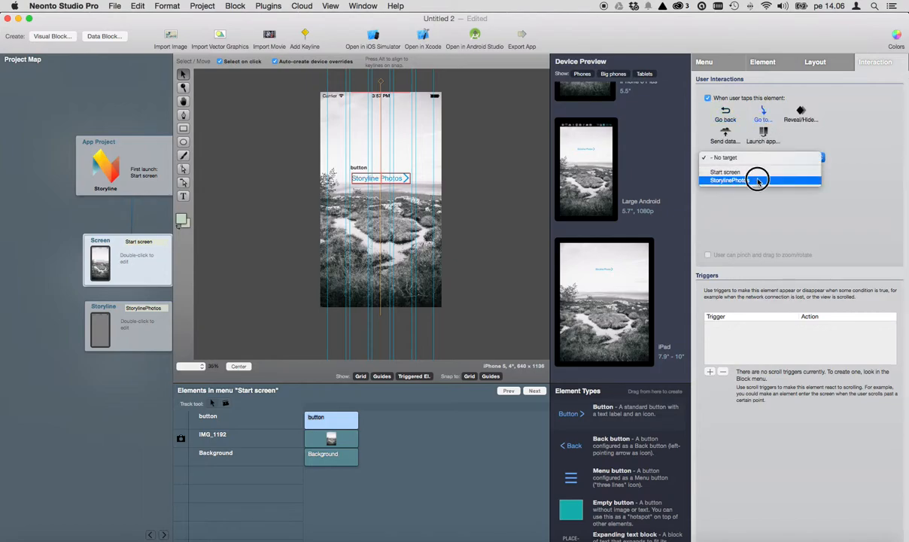
{"action": "left_click", "coordinate": [757, 181]}
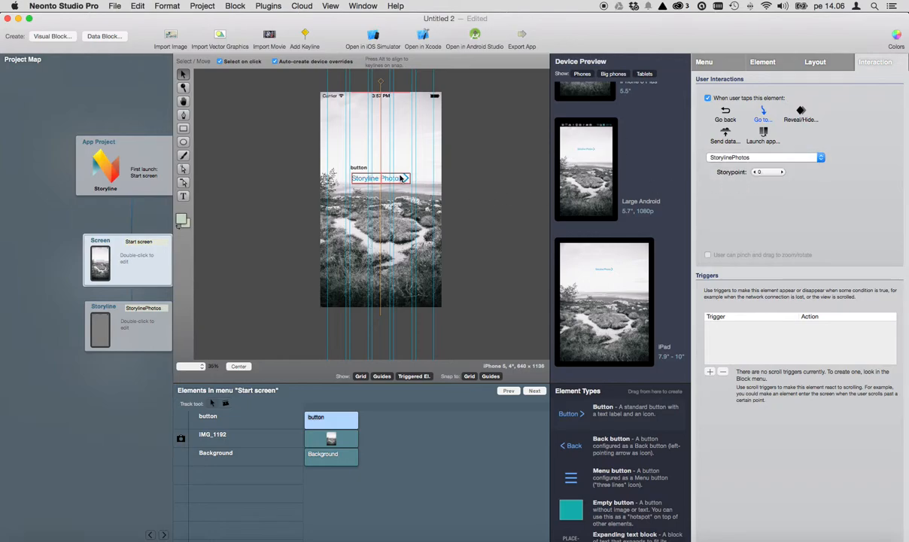
- Move the StorylinePhotos block slightly down and to the left in the project map and open it for editing
{"action": "left_click", "coordinate": [127, 339]}
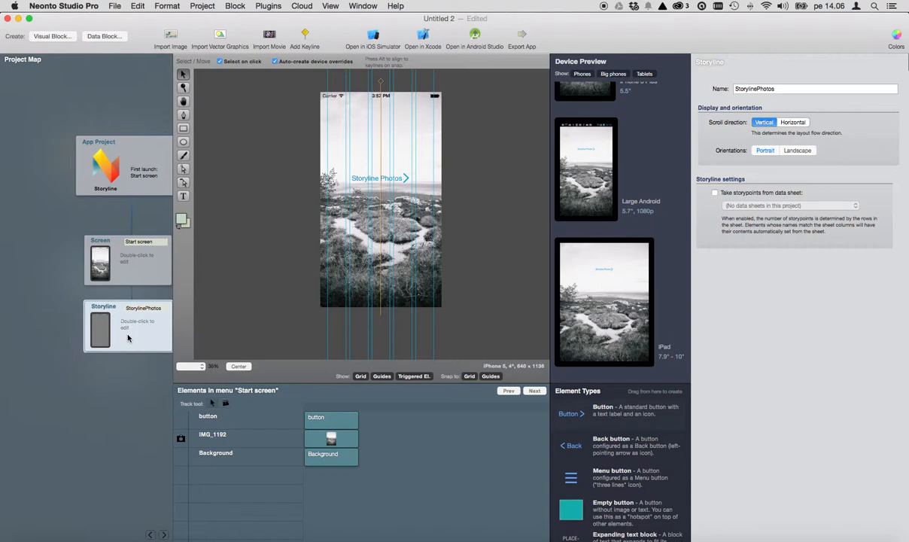
{"action": "left_click_drag", "start_coordinate": [127, 339], "coordinate": [109, 337]}
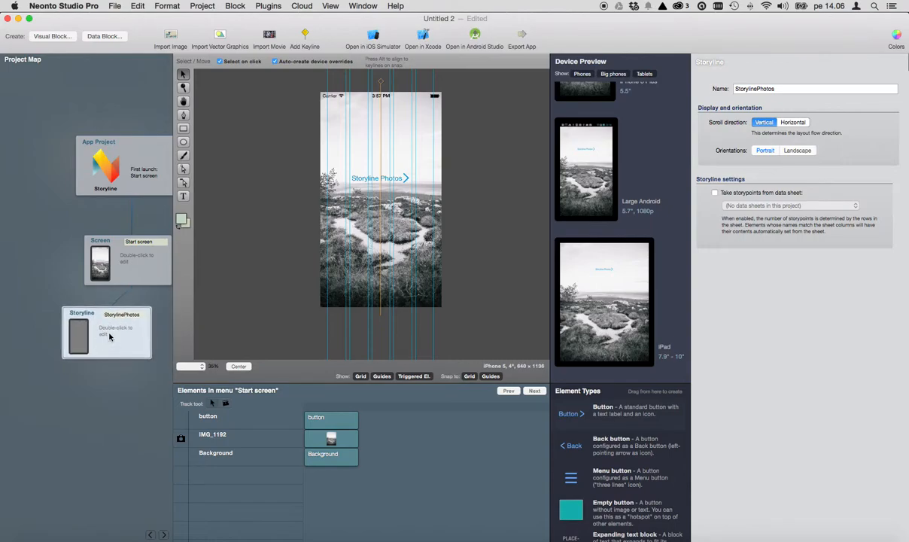
{"action": "double_click", "coordinate": [110, 336]}
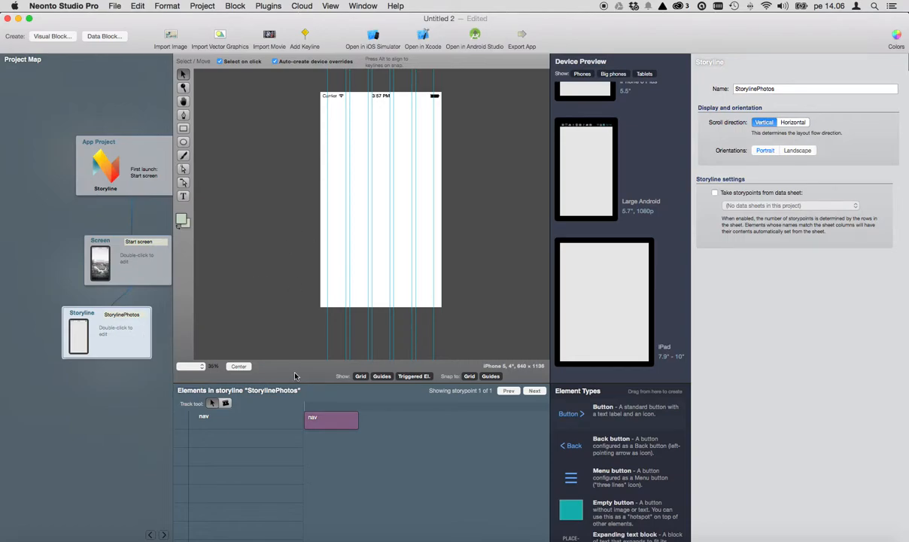
- Extend the nav element's duration to 4 storypoints
{"action": "left_click", "coordinate": [331, 424]}
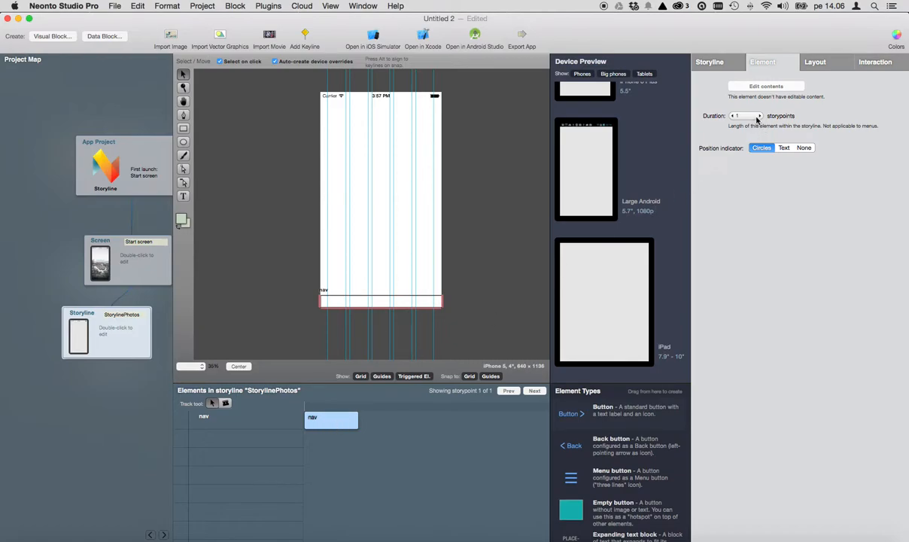
{"action": "left_click", "coordinate": [759, 116]}
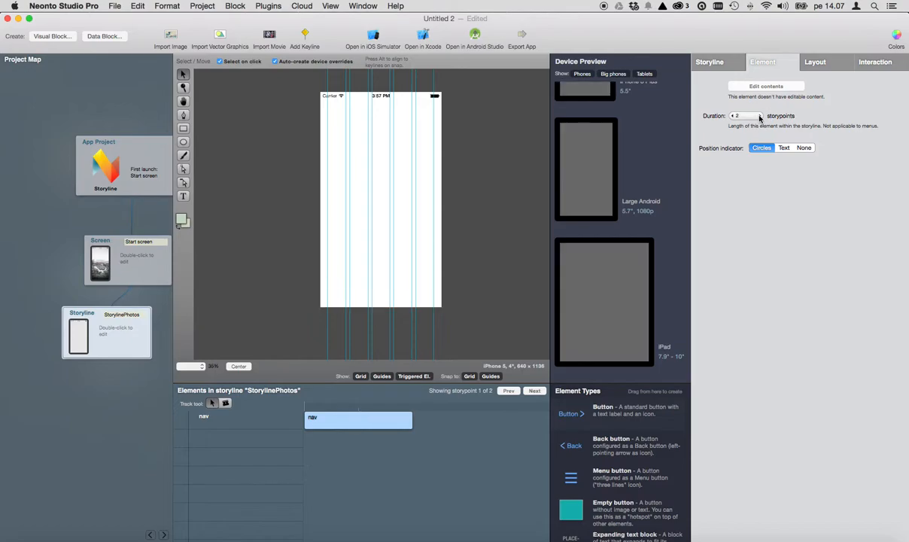
{"action": "left_click", "coordinate": [759, 116]}
{"action": "left_click", "coordinate": [759, 116]}
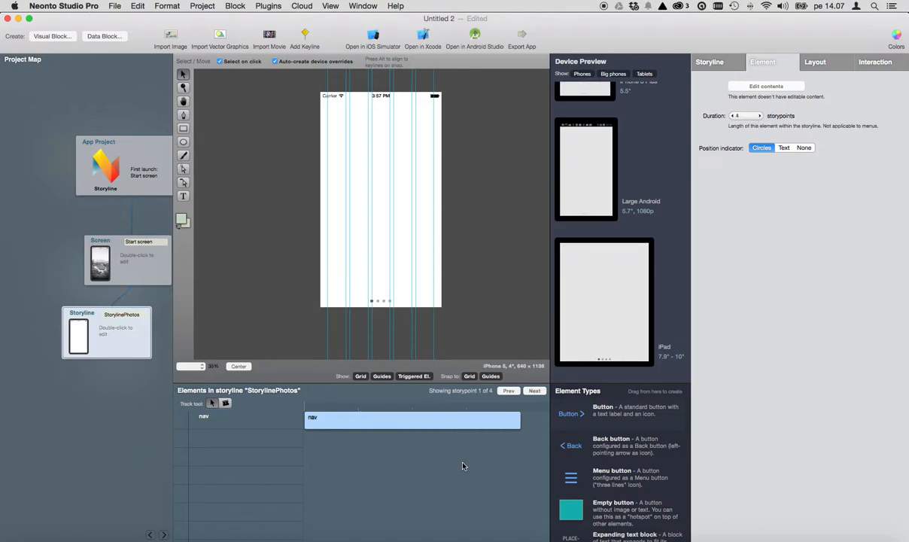
- Import the 00017-polku JPG from Sample-photos into the StorylinePhotos storyline as a full-screen image
{"action": "left_click", "coordinate": [166, 38]}
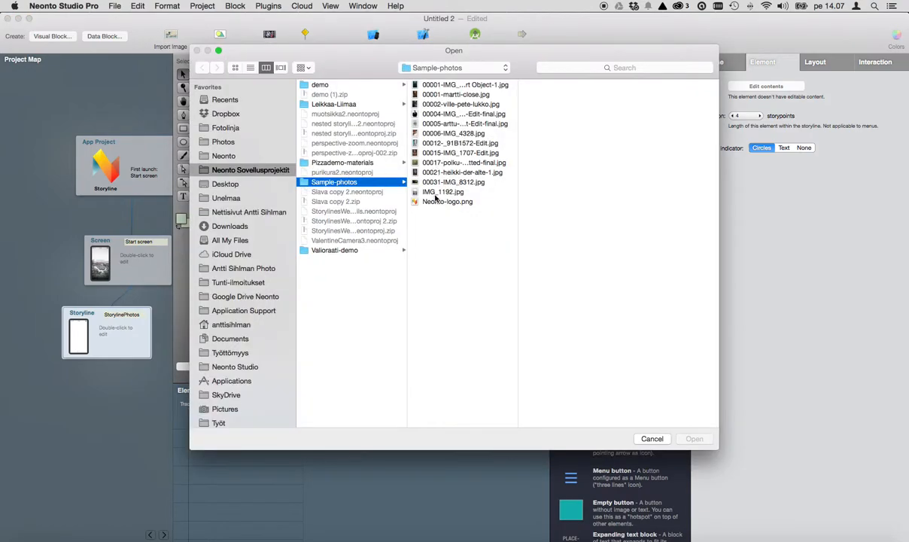
{"action": "left_click", "coordinate": [436, 162]}
{"action": "left_click", "coordinate": [694, 440]}
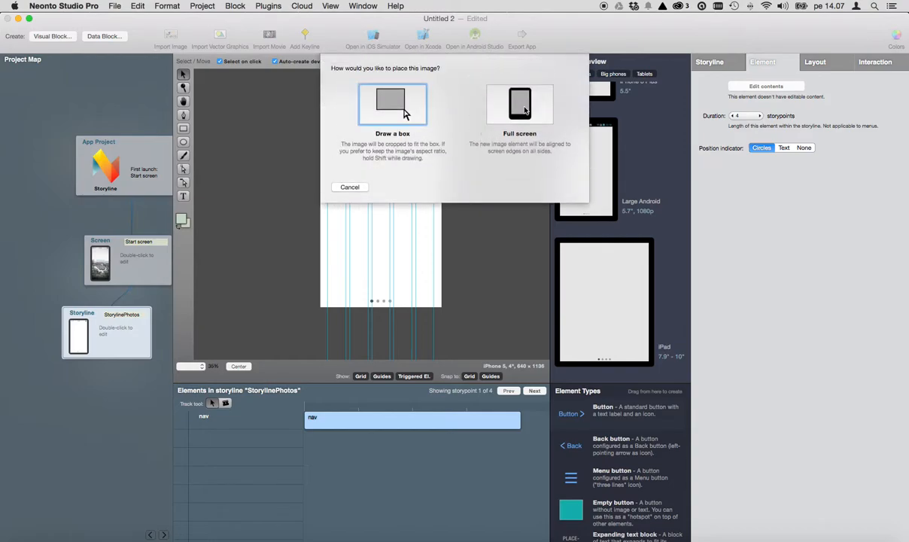
{"action": "left_click", "coordinate": [522, 113]}
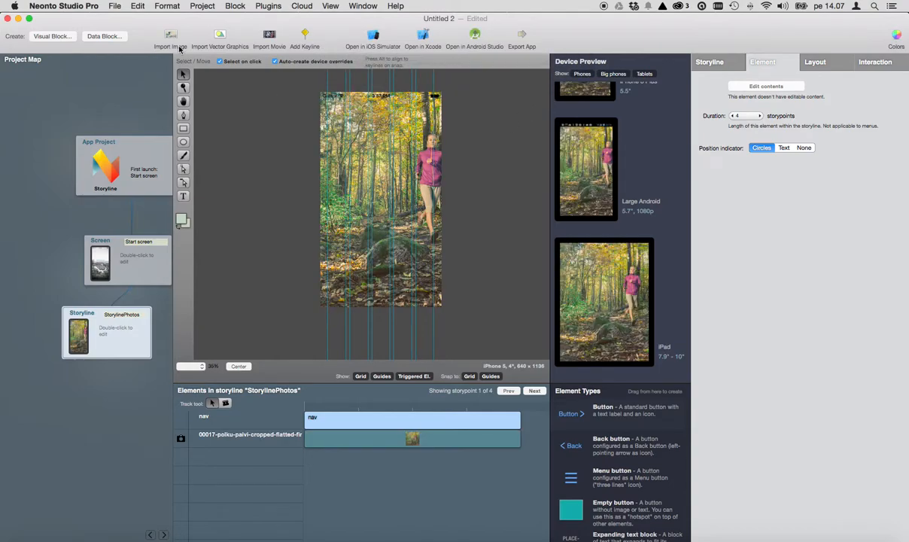
- Import 00006-IMG_4328.jpg into the StorylinePhotos storyline as a full-screen image
{"action": "left_click", "coordinate": [170, 39]}
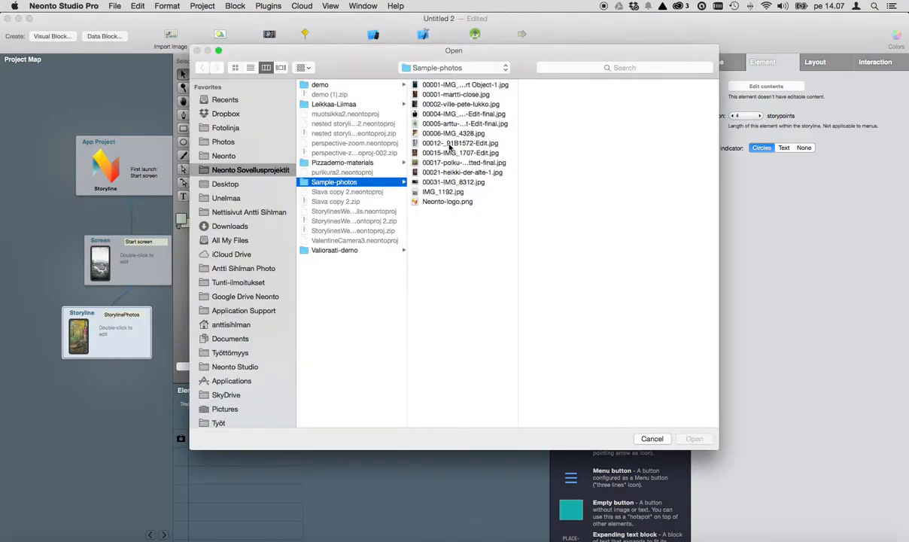
{"action": "left_click", "coordinate": [426, 133]}
{"action": "left_click", "coordinate": [694, 439]}
{"action": "left_click", "coordinate": [516, 114]}
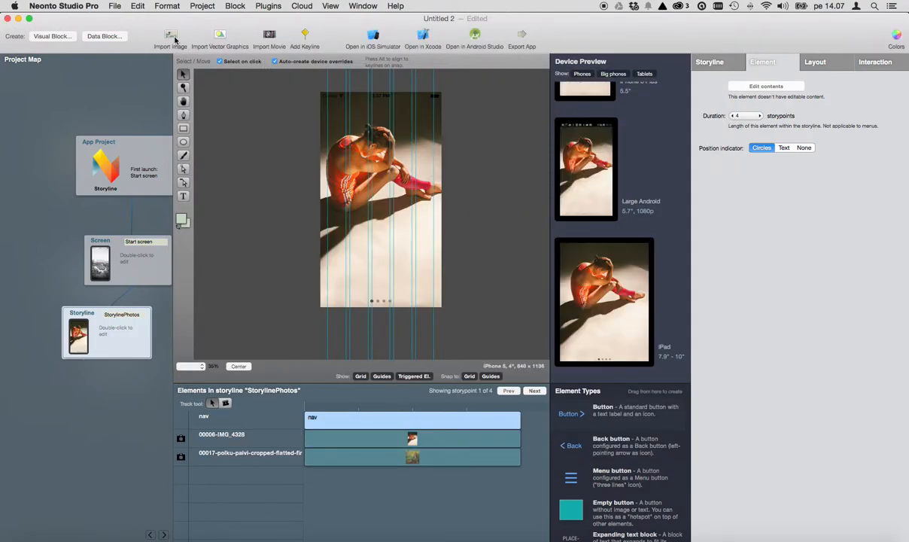
- Import the 00021 portrait JPG from Sample-photos into the StorylinePhotos storyline as a full-screen image
{"action": "double_click", "coordinate": [368, 191]}
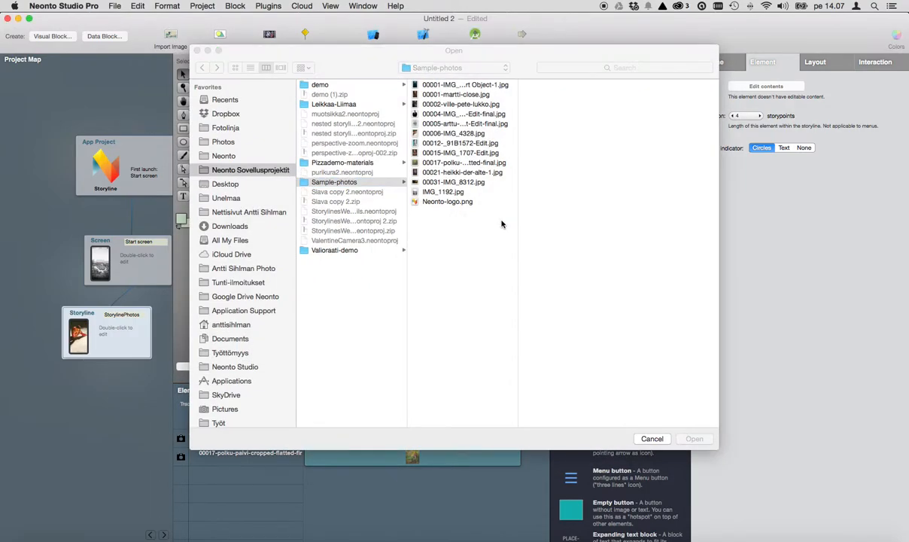
{"action": "left_click", "coordinate": [481, 172]}
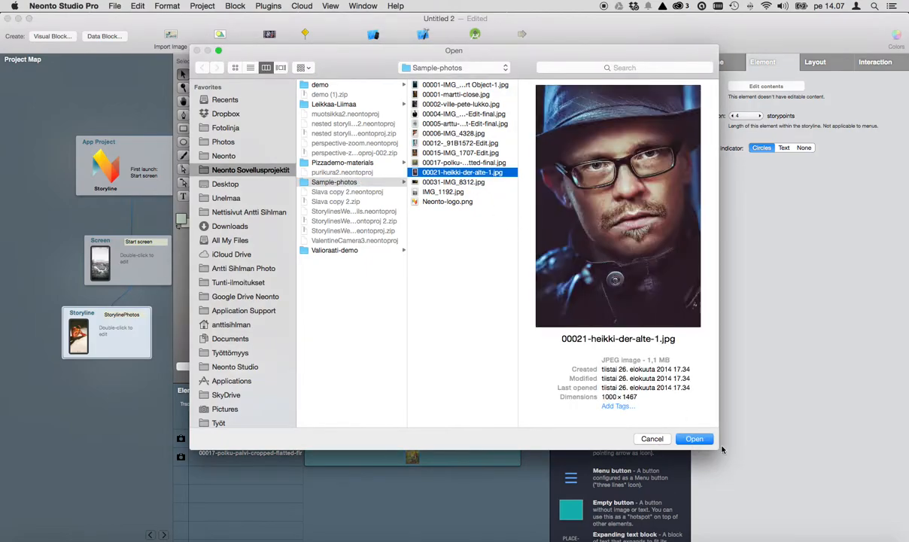
{"action": "left_click", "coordinate": [698, 441]}
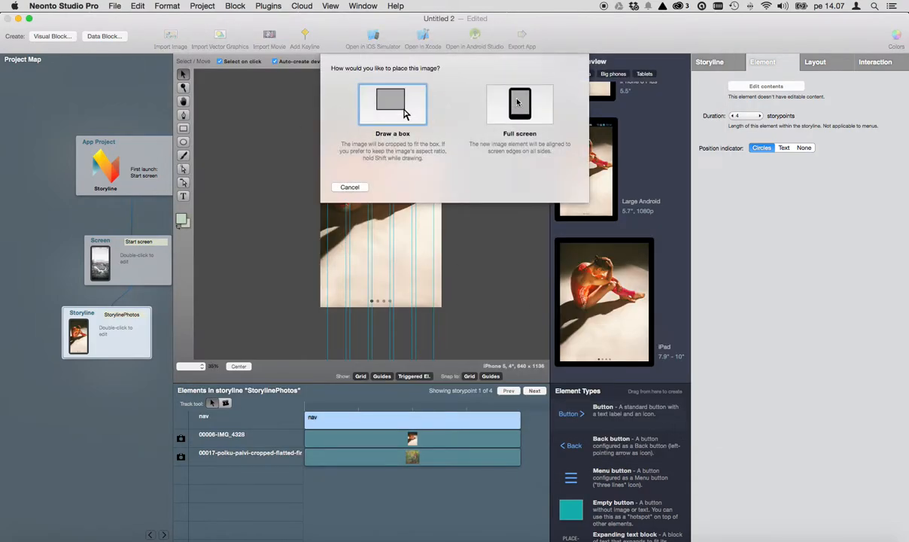
{"action": "left_click", "coordinate": [488, 96]}
- Import IMG_1192.jpg into the StorylinePhotos storyline as a full-screen image
{"action": "left_click", "coordinate": [170, 41]}
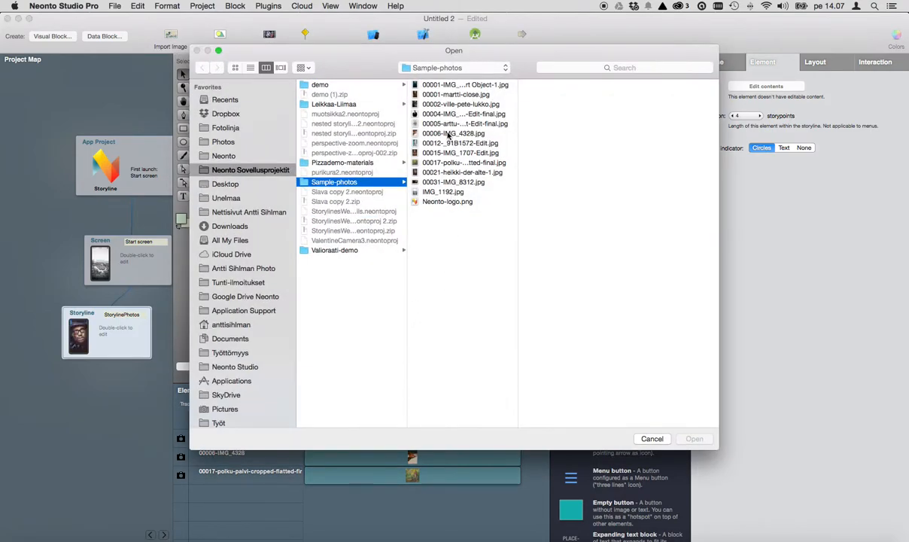
{"action": "left_click", "coordinate": [441, 192]}
{"action": "left_click", "coordinate": [697, 439]}
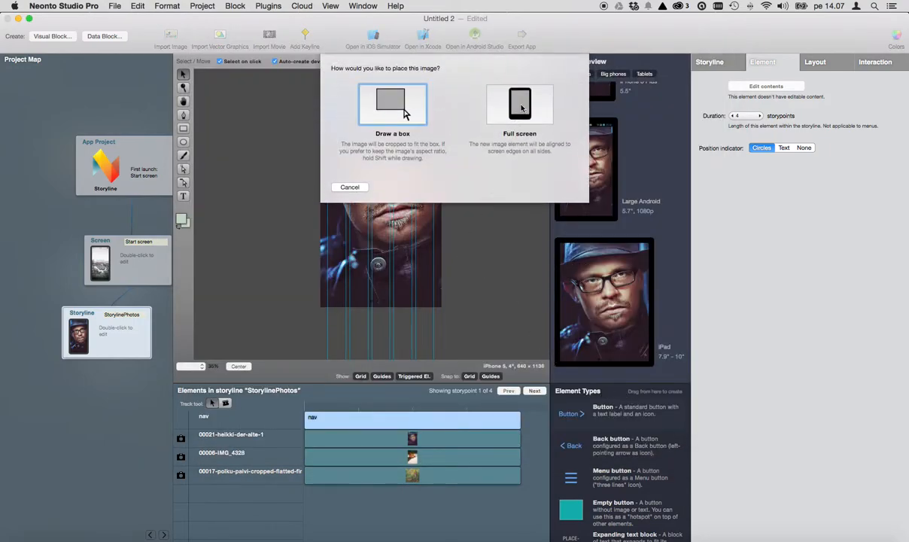
{"action": "left_click", "coordinate": [515, 113]}
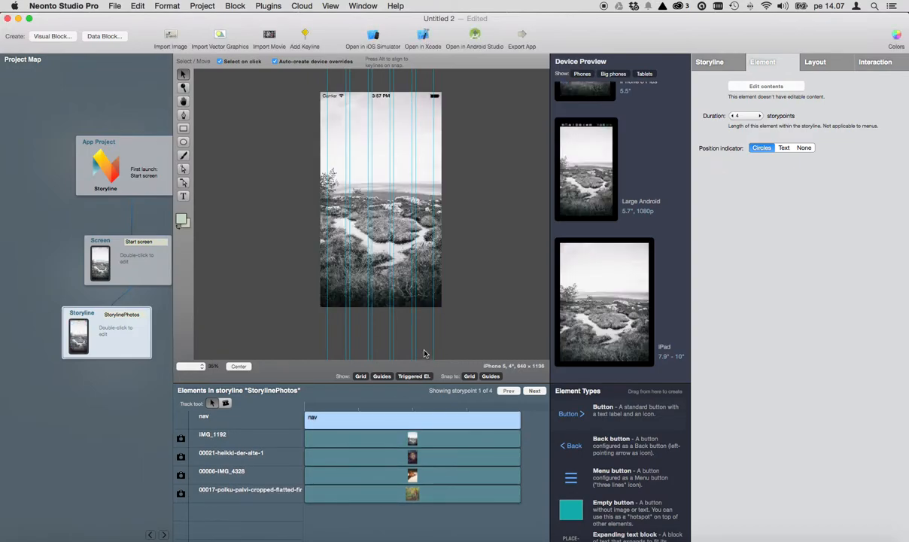
- Set the duration of the IMG_1192 image in the storyline to 1 storypoint
{"action": "left_click", "coordinate": [377, 441]}
{"action": "left_click", "coordinate": [384, 461]}
{"action": "left_click", "coordinate": [384, 417]}
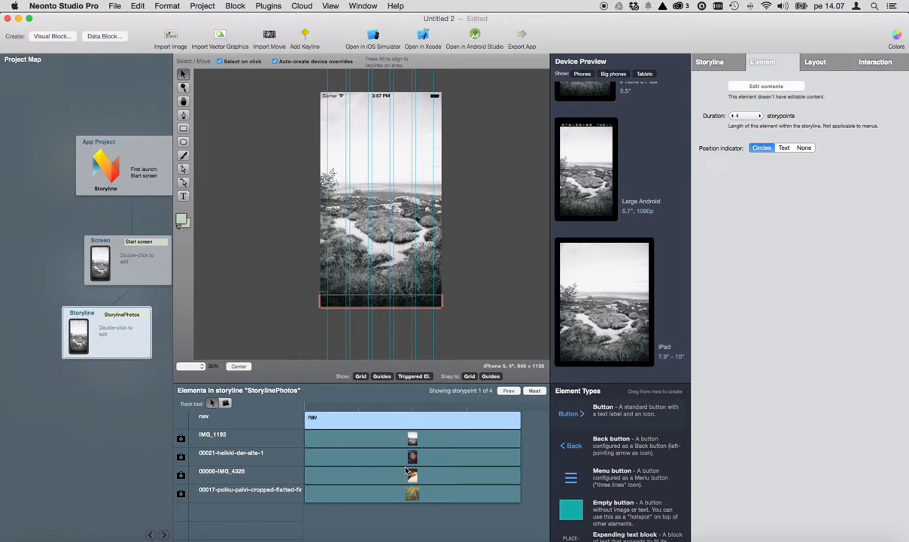
{"action": "left_click", "coordinate": [388, 442]}
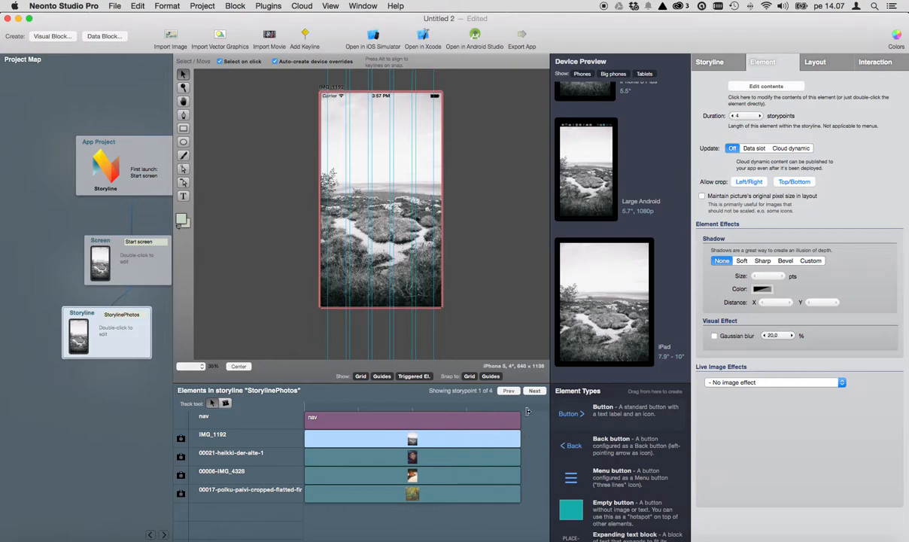
{"action": "left_click", "coordinate": [735, 117]}
{"action": "left_click", "coordinate": [732, 117]}
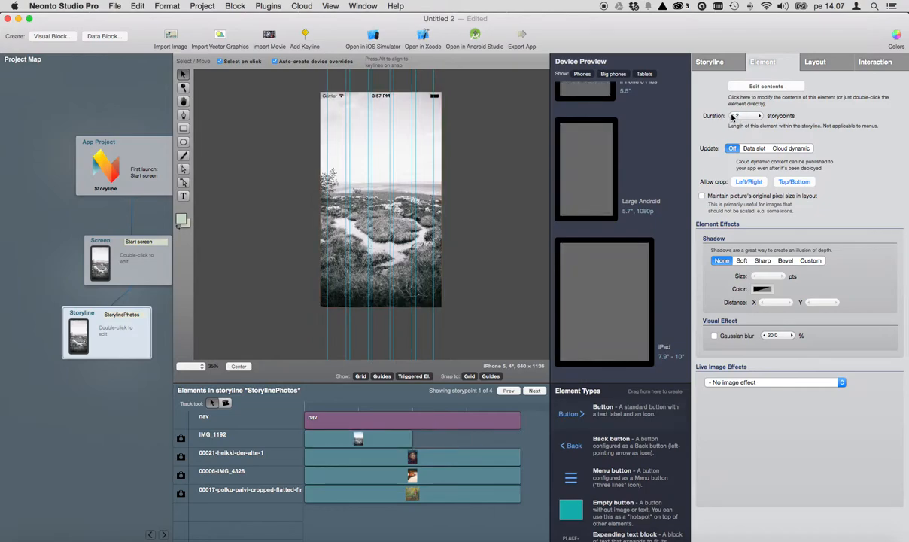
{"action": "left_click", "coordinate": [732, 117]}
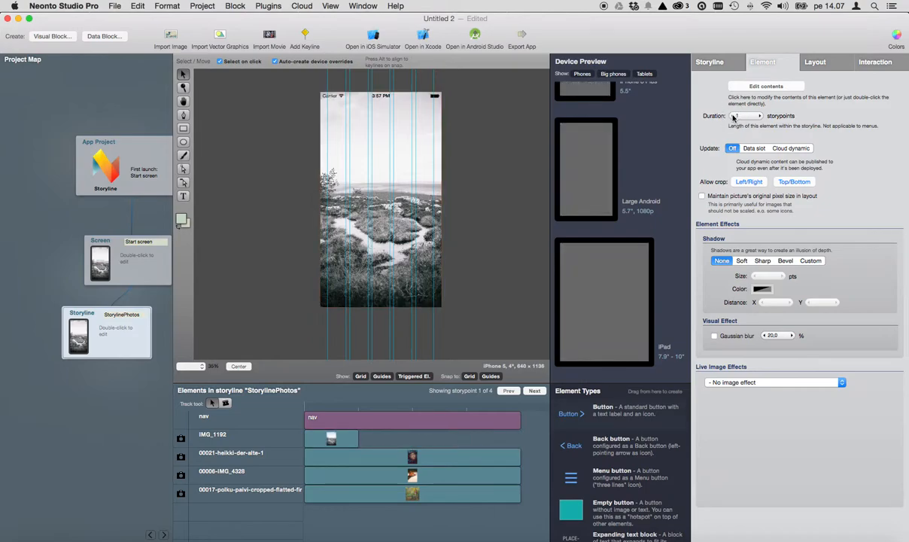
- Set the durations of the 00021 portrait and the 00006-IMG_4328 image to 1 storypoint each
{"action": "left_click", "coordinate": [458, 460]}
{"action": "left_click", "coordinate": [732, 116]}
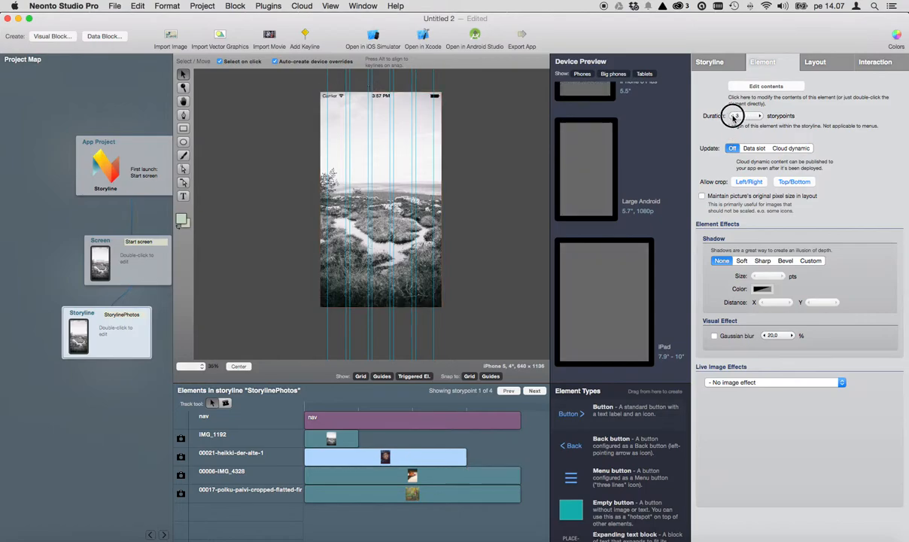
{"action": "left_click", "coordinate": [733, 116]}
{"action": "left_click", "coordinate": [733, 115]}
{"action": "left_click", "coordinate": [468, 476]}
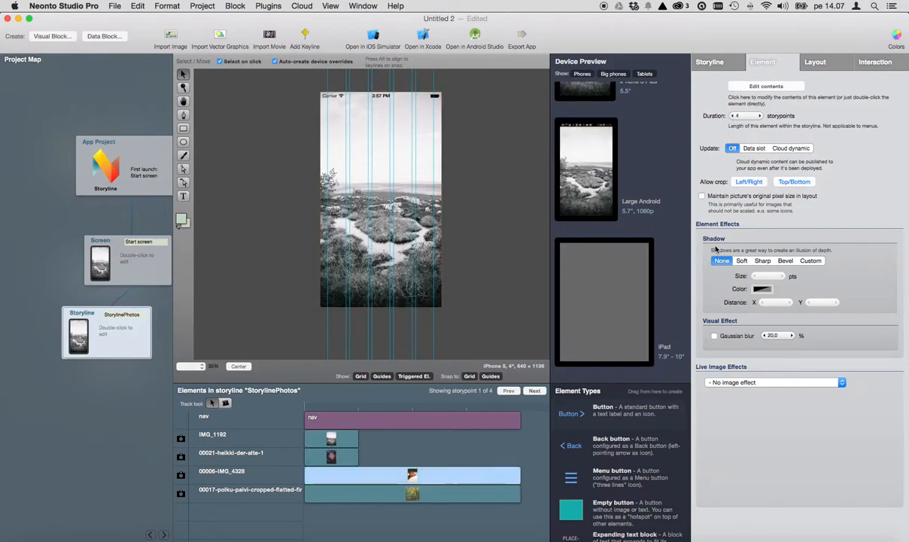
{"action": "left_click", "coordinate": [732, 117]}
{"action": "left_click", "coordinate": [732, 116]}
{"action": "left_click", "coordinate": [733, 116]}
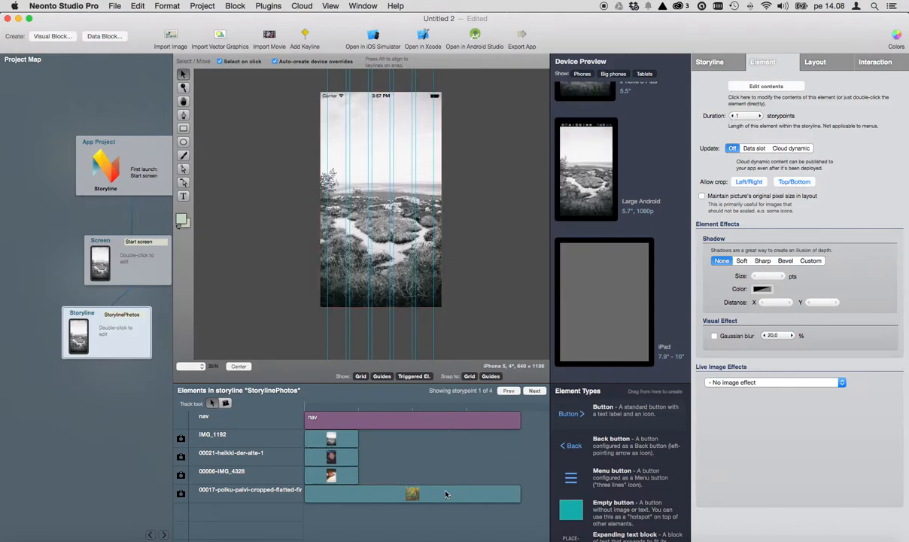
- Shorten the 00017-polku image to 1 storypoint and place it on the fourth storypoint of the timeline
{"action": "left_click_drag", "start_coordinate": [411, 493], "coordinate": [519, 492]}
{"action": "left_click", "coordinate": [733, 116]}
{"action": "left_click", "coordinate": [732, 116]}
{"action": "left_click", "coordinate": [733, 116]}
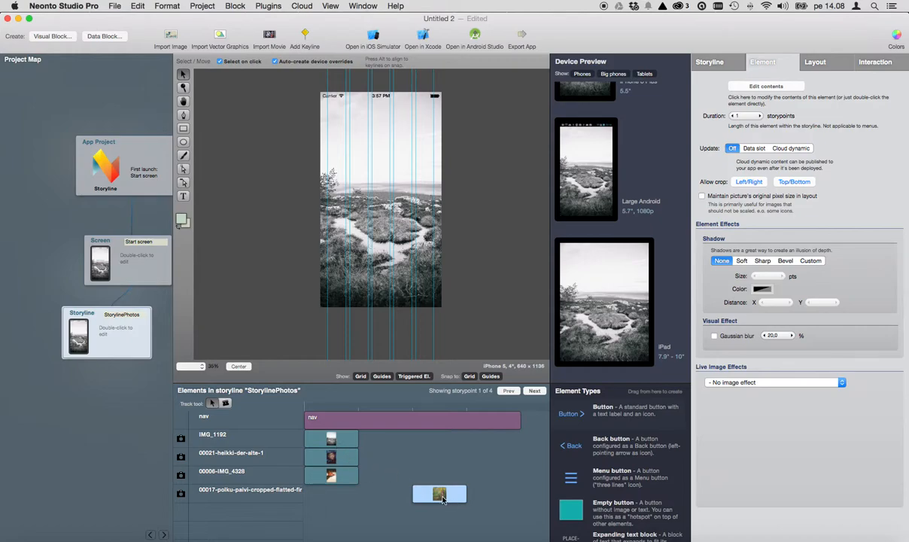
{"action": "left_click_drag", "start_coordinate": [450, 497], "coordinate": [500, 495]}
- Move the 00006-IMG_4328 image to the third storypoint and the 00021 portrait to the second
{"action": "left_click_drag", "start_coordinate": [352, 477], "coordinate": [461, 477]}
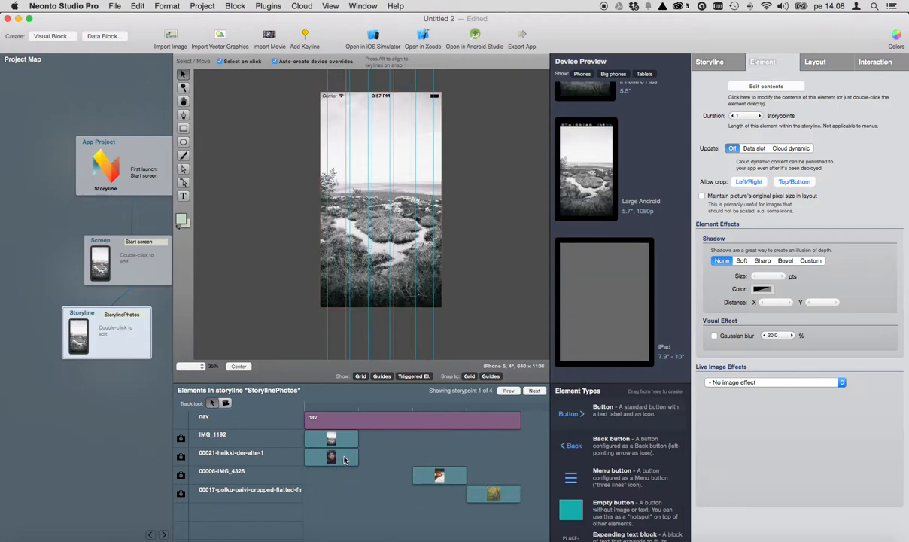
{"action": "left_click_drag", "start_coordinate": [343, 456], "coordinate": [399, 457]}
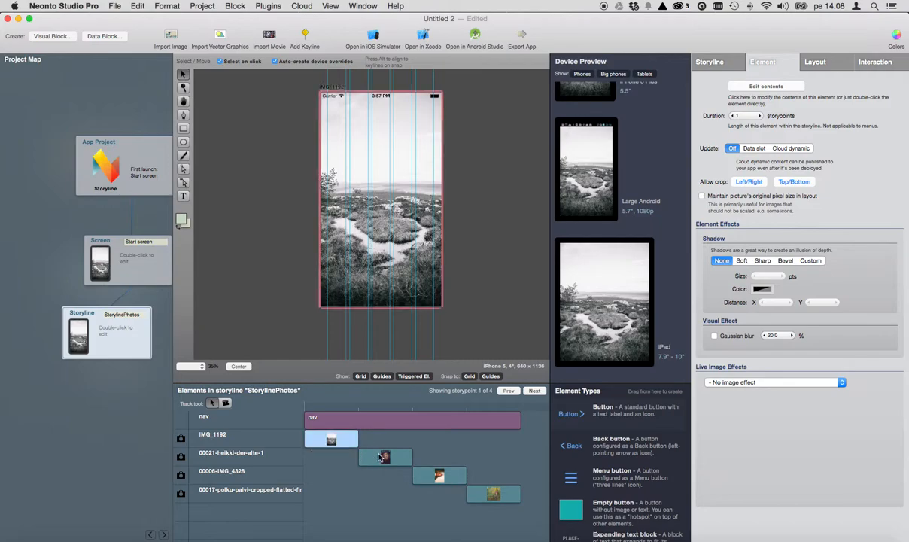
{"action": "left_click", "coordinate": [474, 489]}
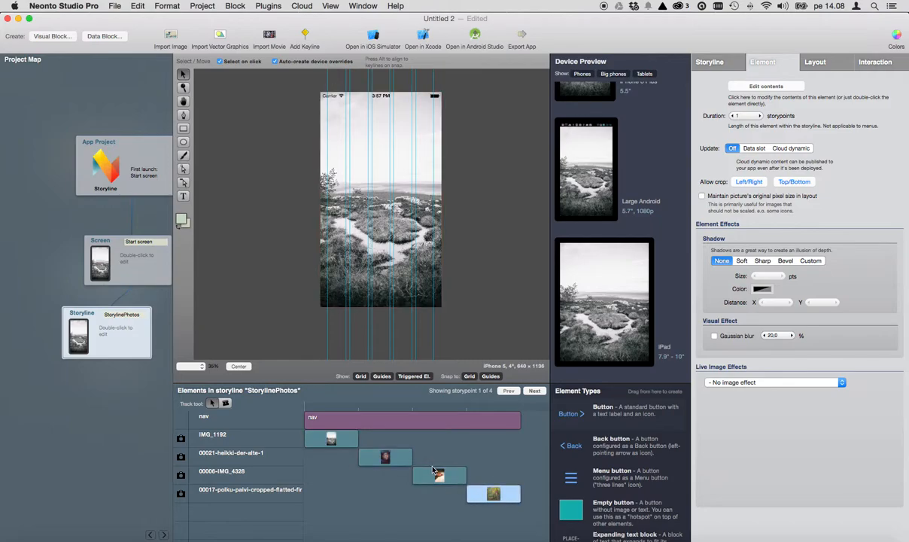
{"action": "left_click", "coordinate": [342, 444]}
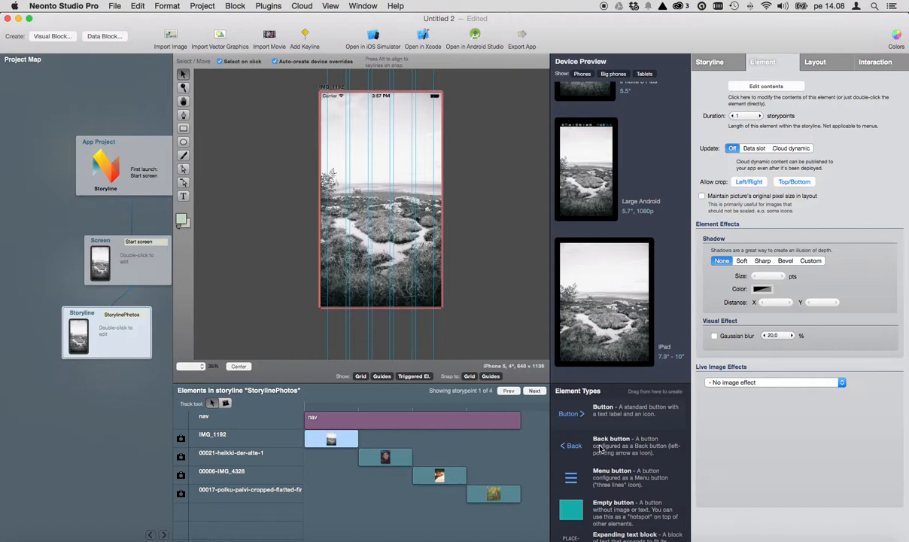
- Add a Back button with the Go back tap action to the upper-left corner of the storyline's phone screen
{"action": "left_click_drag", "start_coordinate": [603, 450], "coordinate": [328, 101]}
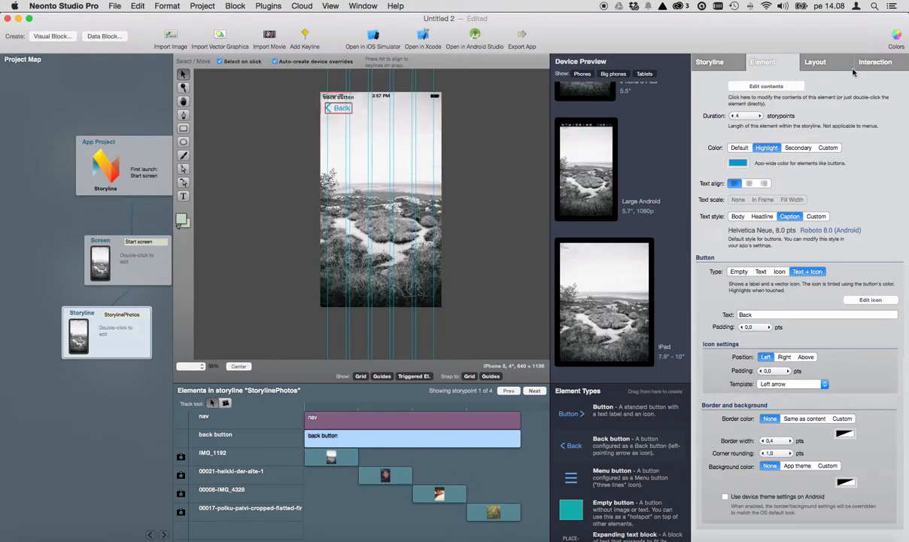
{"action": "left_click", "coordinate": [826, 62]}
{"action": "left_click", "coordinate": [722, 109]}
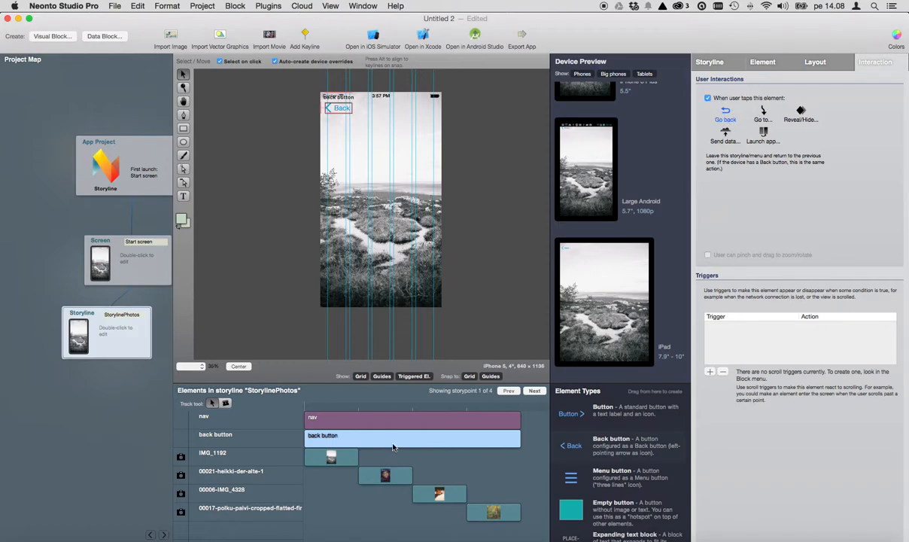
{"action": "left_click", "coordinate": [732, 62]}
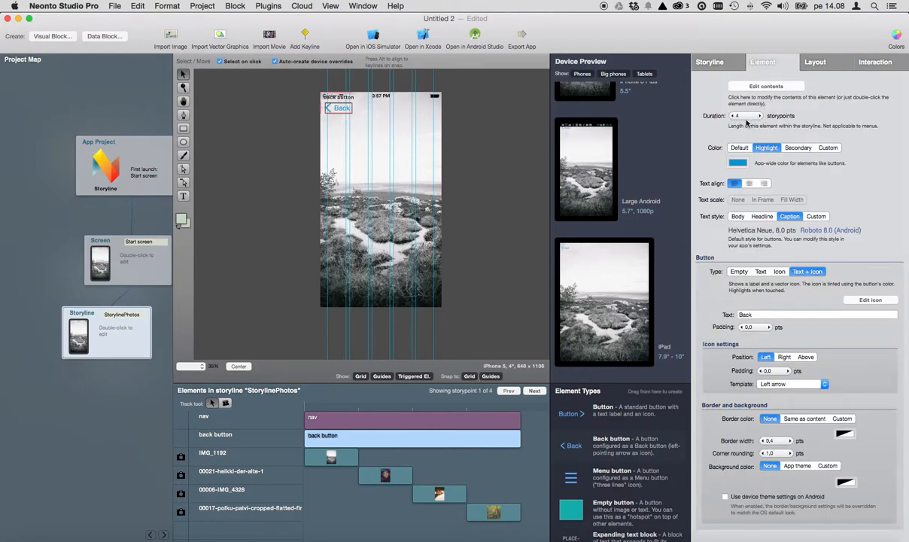
{"action": "left_click", "coordinate": [395, 474]}
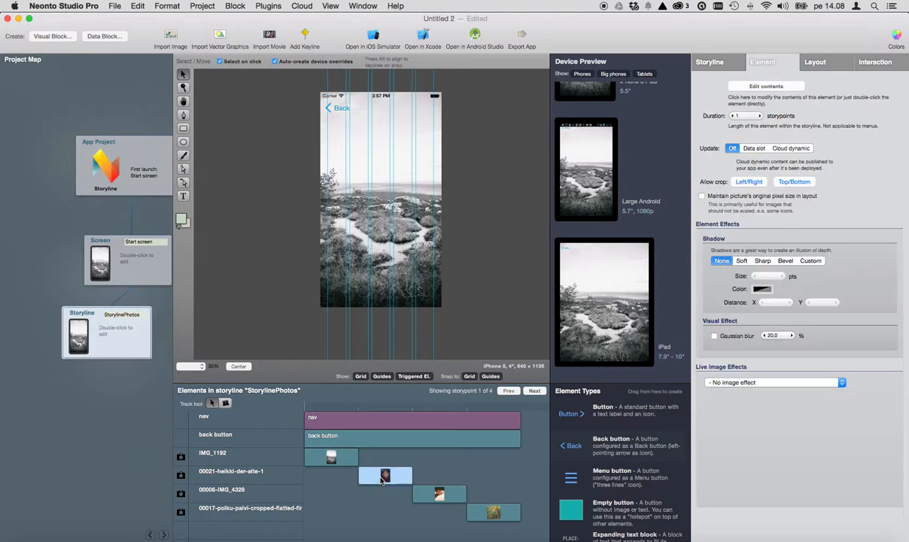
{"action": "left_click", "coordinate": [440, 497]}
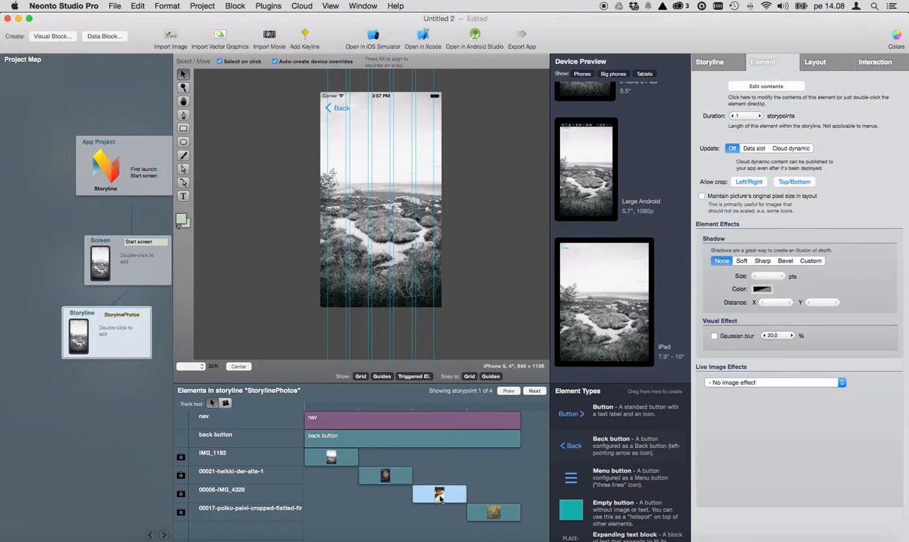
{"action": "left_click", "coordinate": [340, 461]}
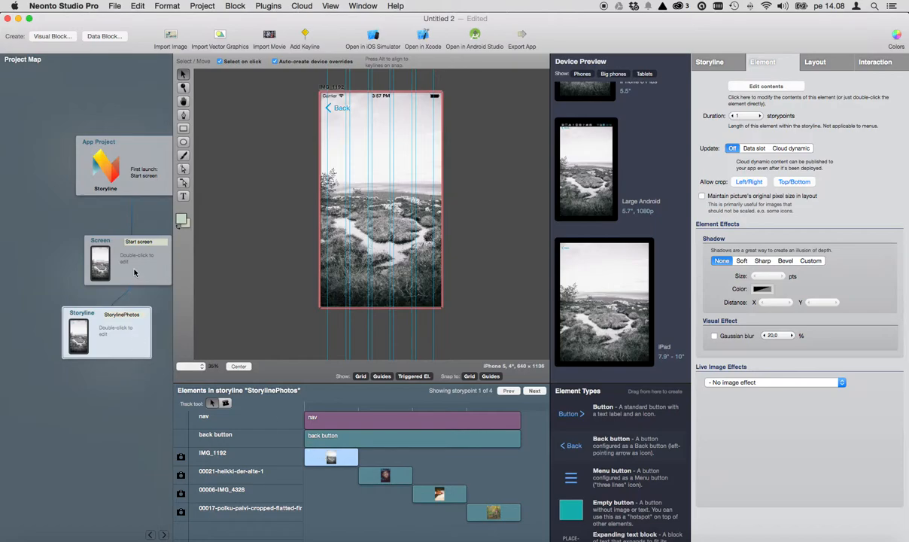
- Shift the Start screen block slightly up in the project map and run the app in the iOS Simulator
{"action": "left_click", "coordinate": [130, 248]}
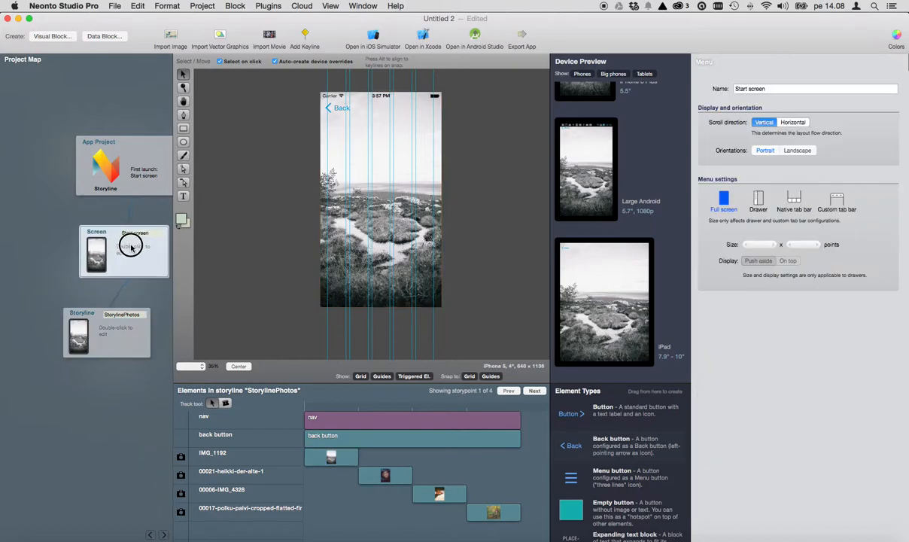
{"action": "left_click", "coordinate": [373, 37]}
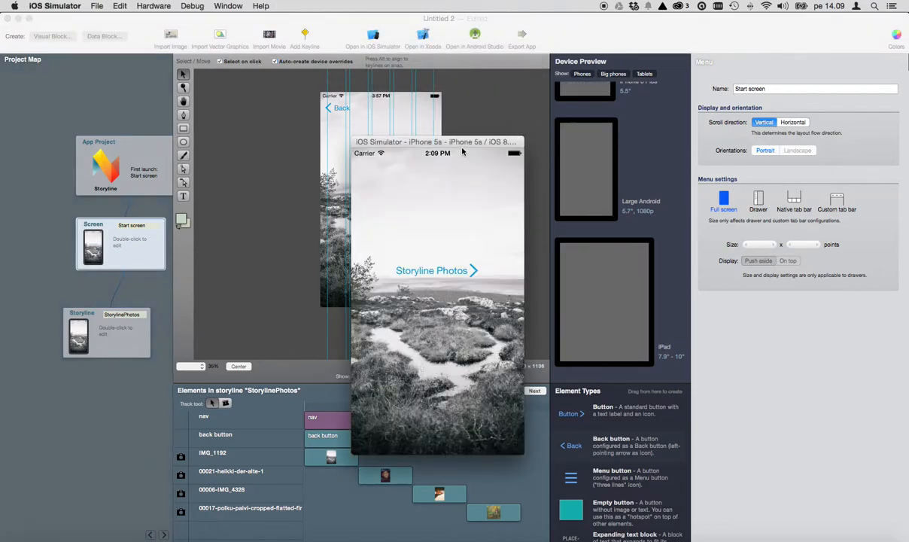
{"action": "left_click_drag", "start_coordinate": [455, 147], "coordinate": [440, 122]}
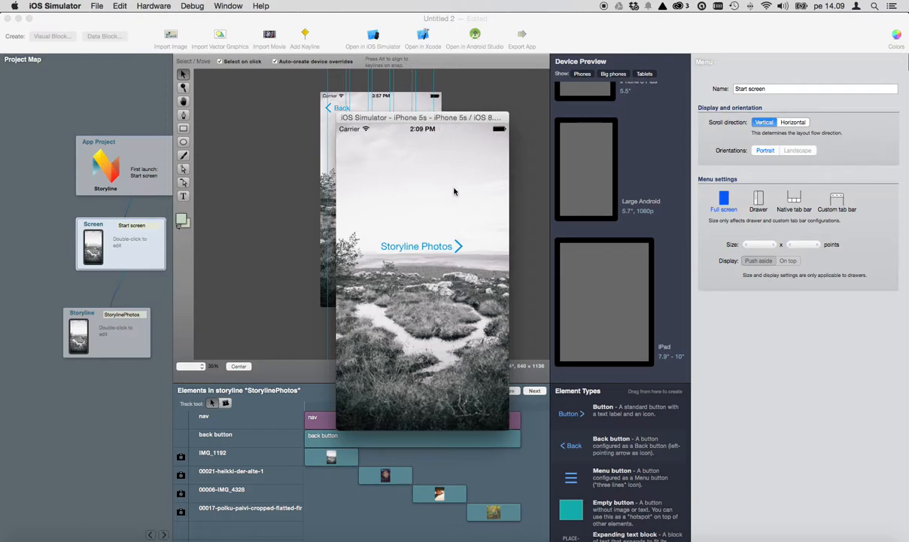
- Test the Storyline Photos button, swipe through the photos, and return to the start screen with the Back button
{"action": "left_click", "coordinate": [428, 248]}
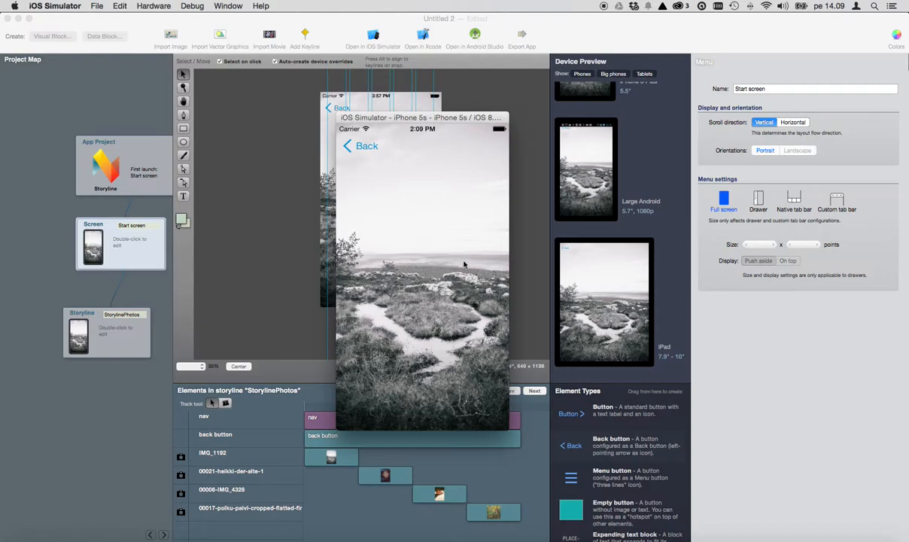
{"action": "left_click_drag", "start_coordinate": [469, 268], "coordinate": [389, 283]}
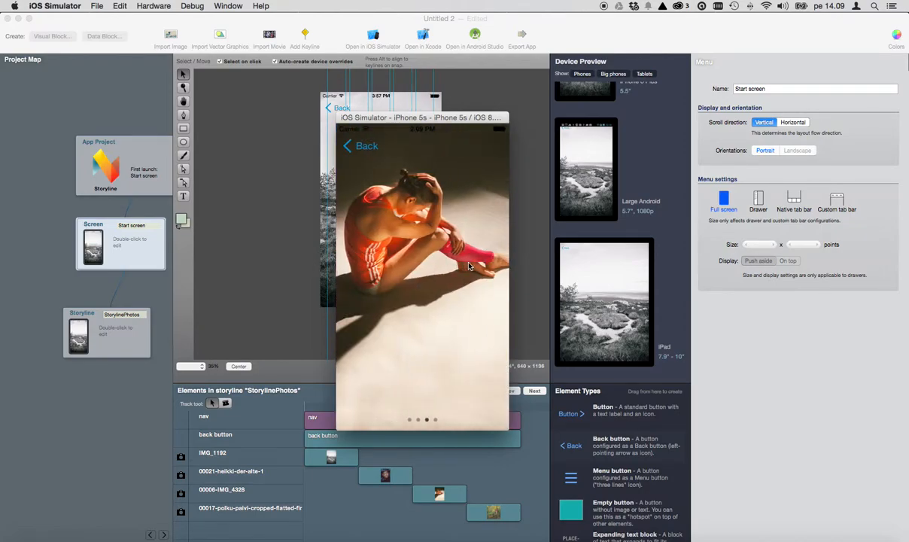
{"action": "left_click_drag", "start_coordinate": [472, 266], "coordinate": [427, 283]}
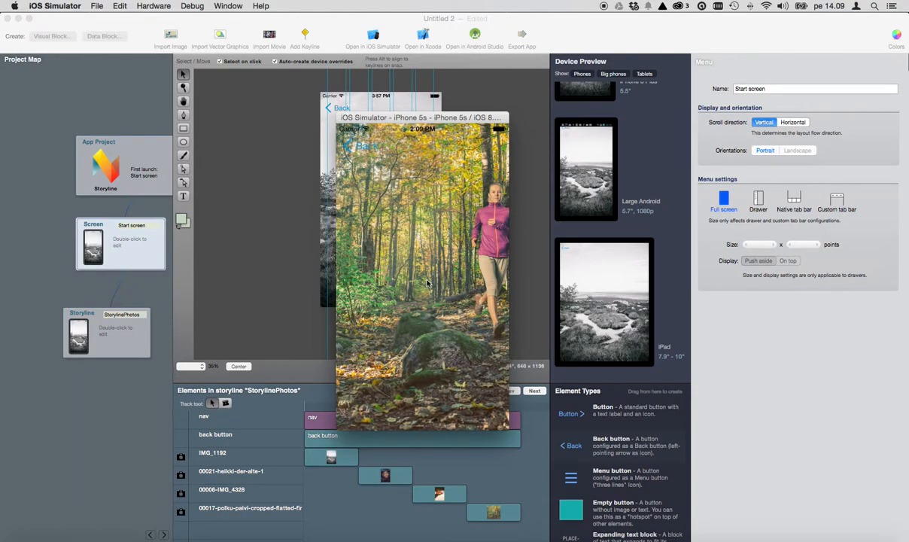
{"action": "left_click_drag", "start_coordinate": [345, 226], "coordinate": [419, 223]}
{"action": "left_click", "coordinate": [367, 146]}
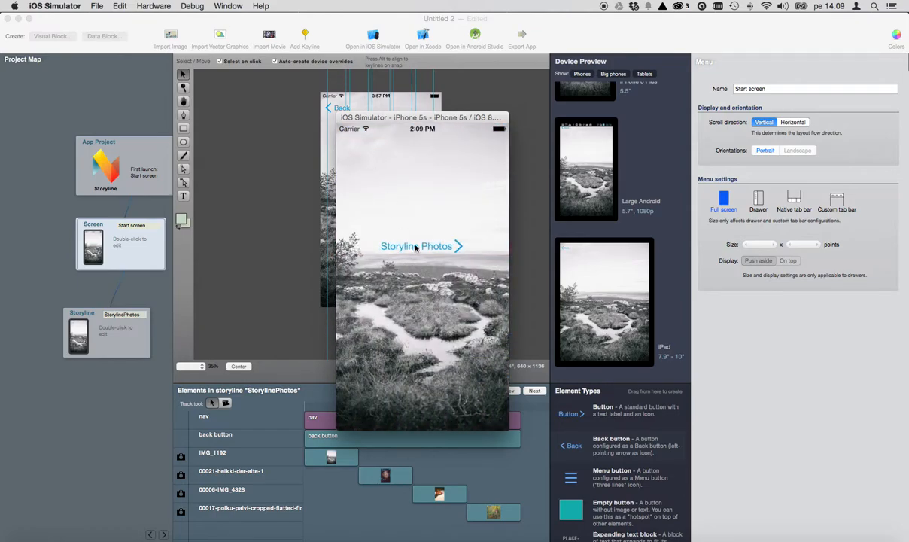
- Reopen the photo storyline in the simulator and swipe forward and backward through its photos
{"action": "left_click", "coordinate": [415, 247]}
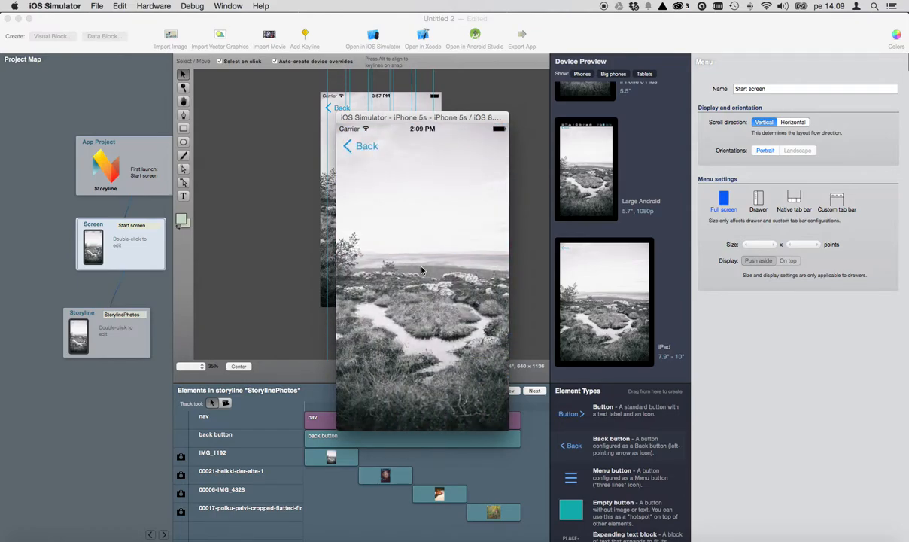
{"action": "left_click_drag", "start_coordinate": [449, 267], "coordinate": [355, 264]}
{"action": "left_click_drag", "start_coordinate": [455, 263], "coordinate": [365, 264]}
{"action": "left_click_drag", "start_coordinate": [440, 279], "coordinate": [487, 263]}
{"action": "left_click_drag", "start_coordinate": [416, 256], "coordinate": [491, 258]}
{"action": "left_click", "coordinate": [106, 39]}
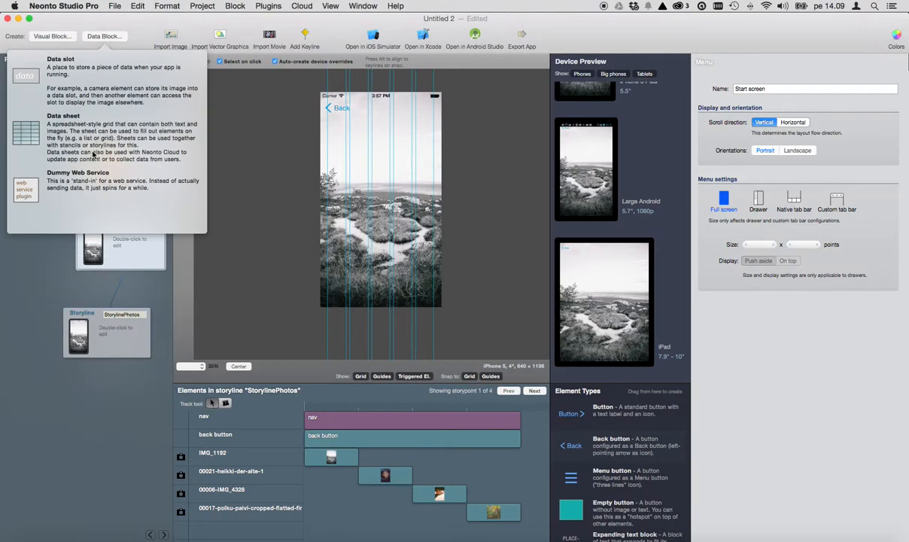
{"action": "left_click", "coordinate": [97, 36]}
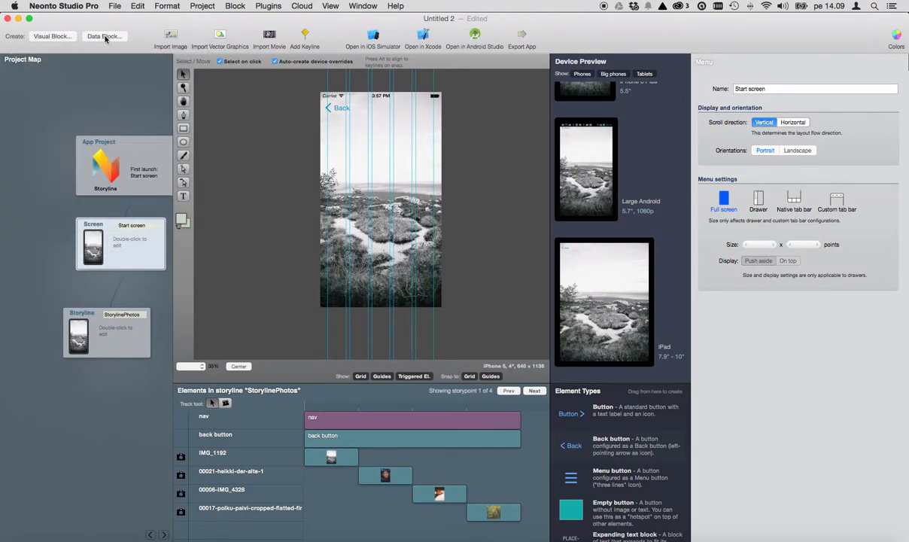
- Widen the project map and align the App Project and Start screen blocks vertically above the StorylinePhotos block
{"action": "left_click_drag", "start_coordinate": [173, 134], "coordinate": [143, 148]}
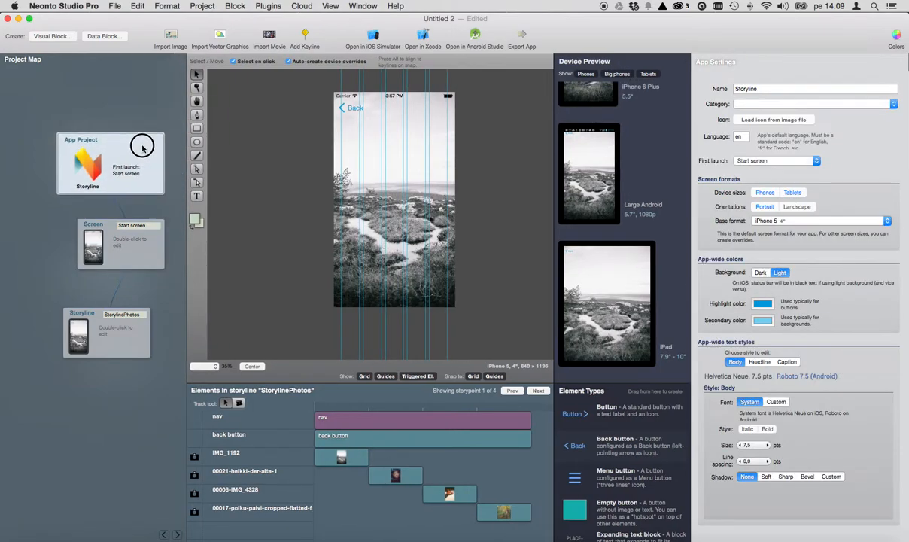
{"action": "left_click_drag", "start_coordinate": [132, 247], "coordinate": [119, 248]}
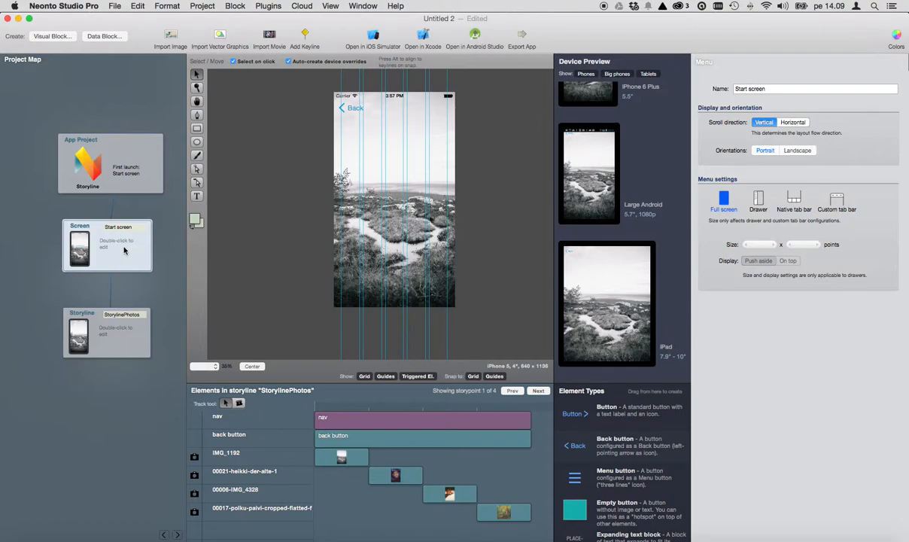
{"action": "left_click_drag", "start_coordinate": [125, 250], "coordinate": [124, 253]}
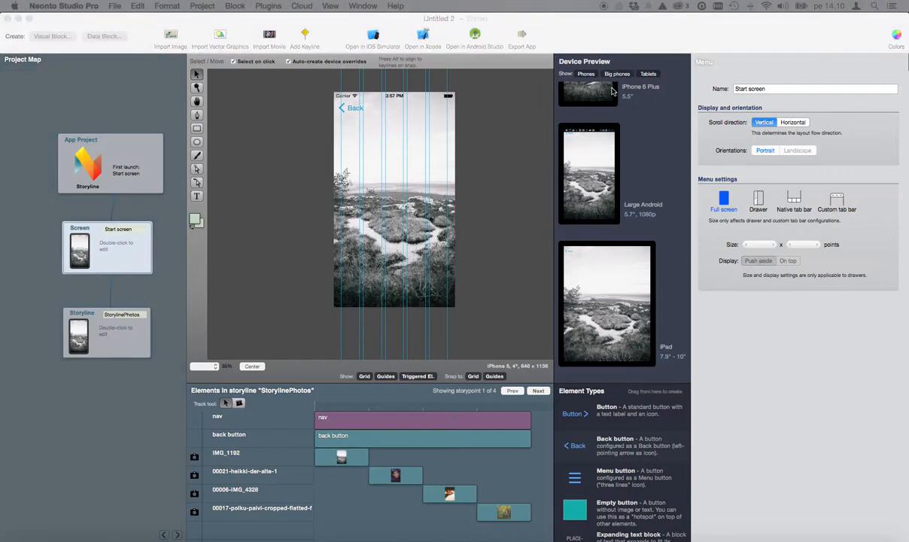
{"action": "left_click", "coordinate": [613, 40]}
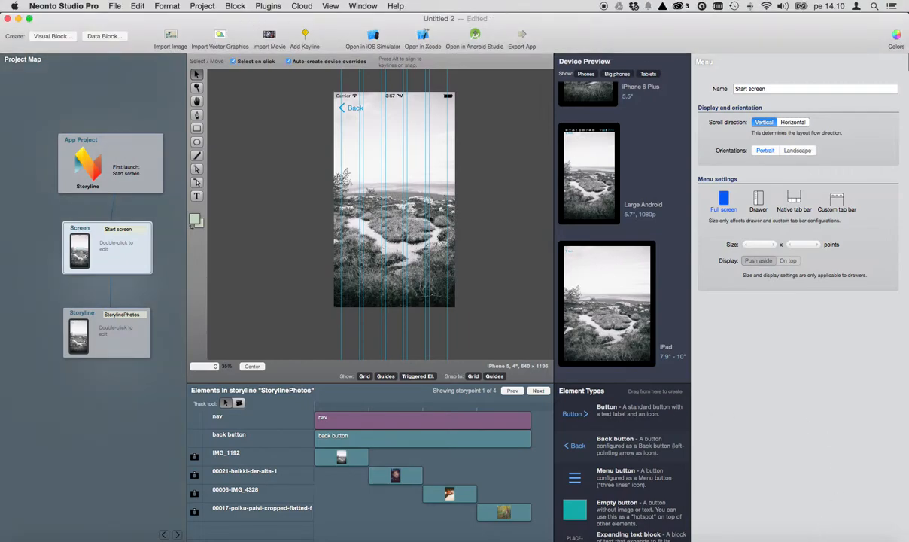